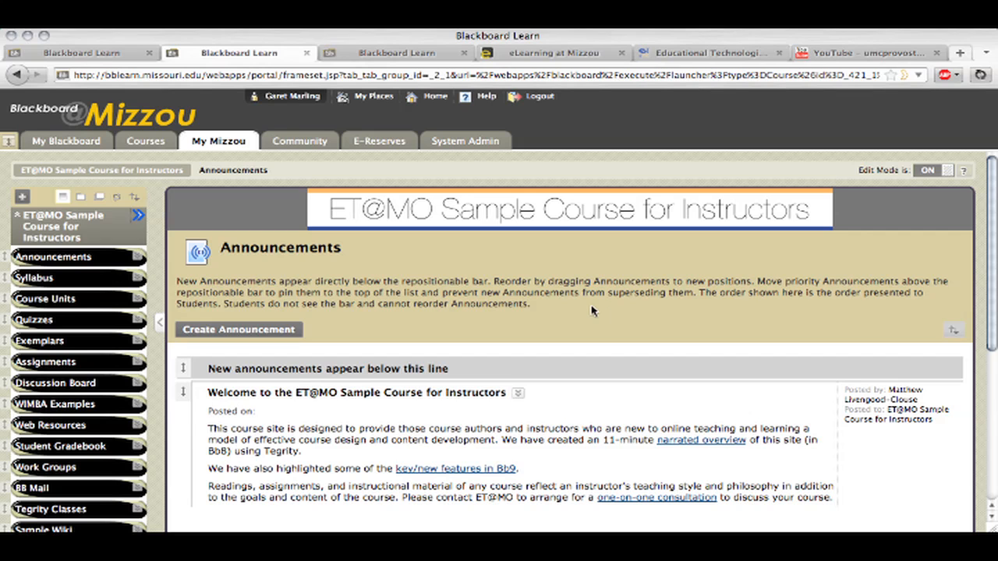
Open the Full Grade Center from the course's control panel
scroll(577, 312, down, 2)
scroll(573, 312, down, 10)
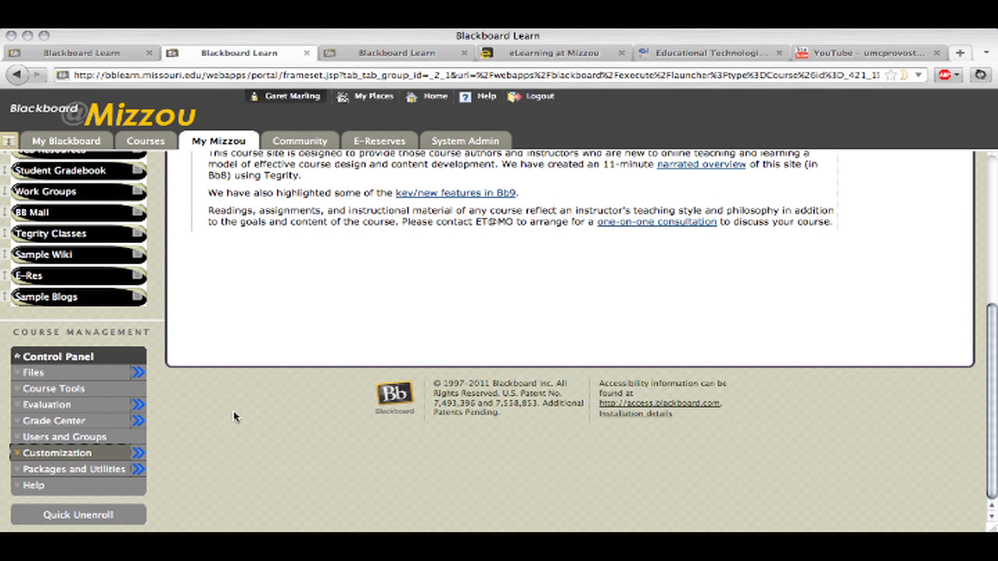
click(70, 421)
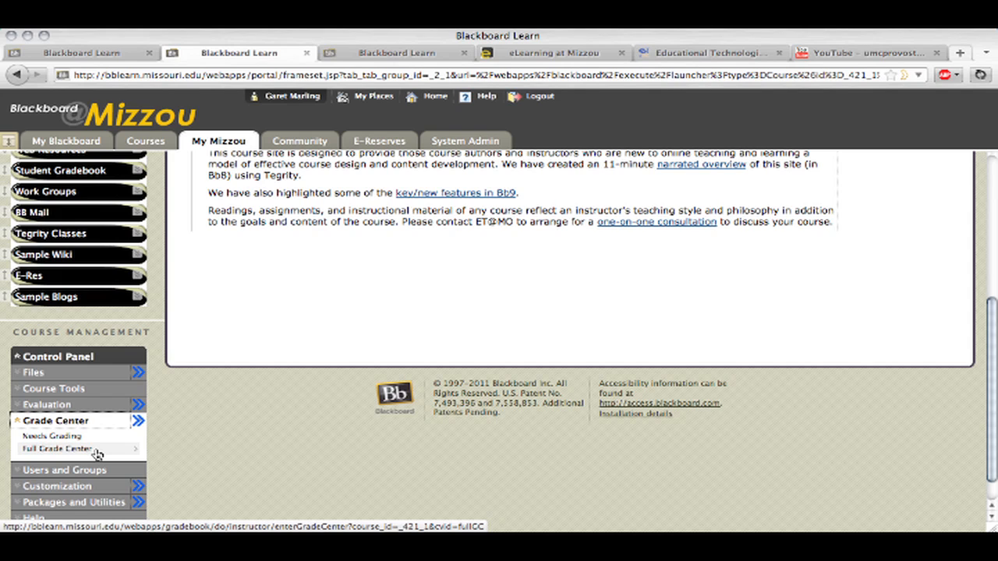
click(95, 453)
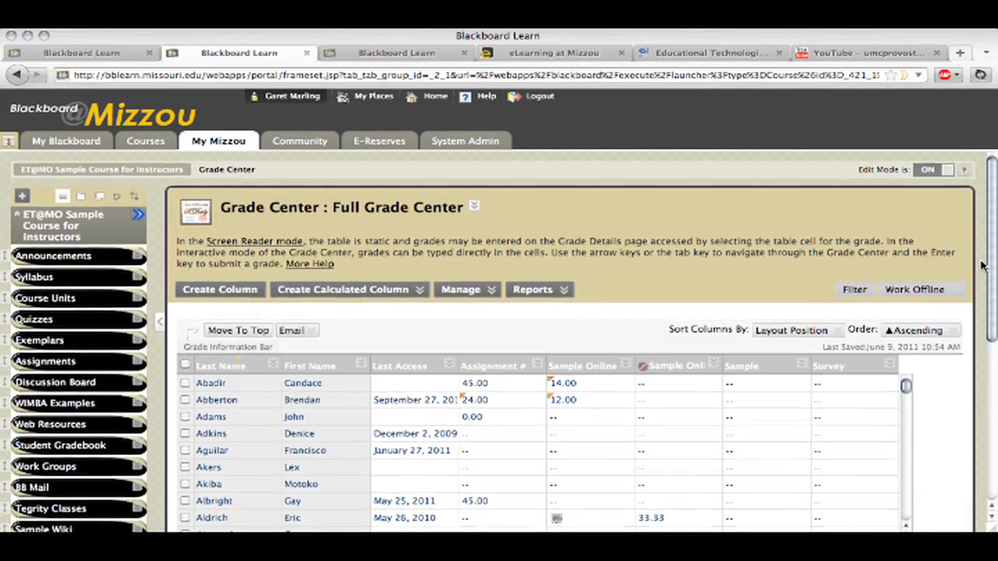
Show the Grade Center icon legend and look through the student rows
scroll(983, 265, down, 3)
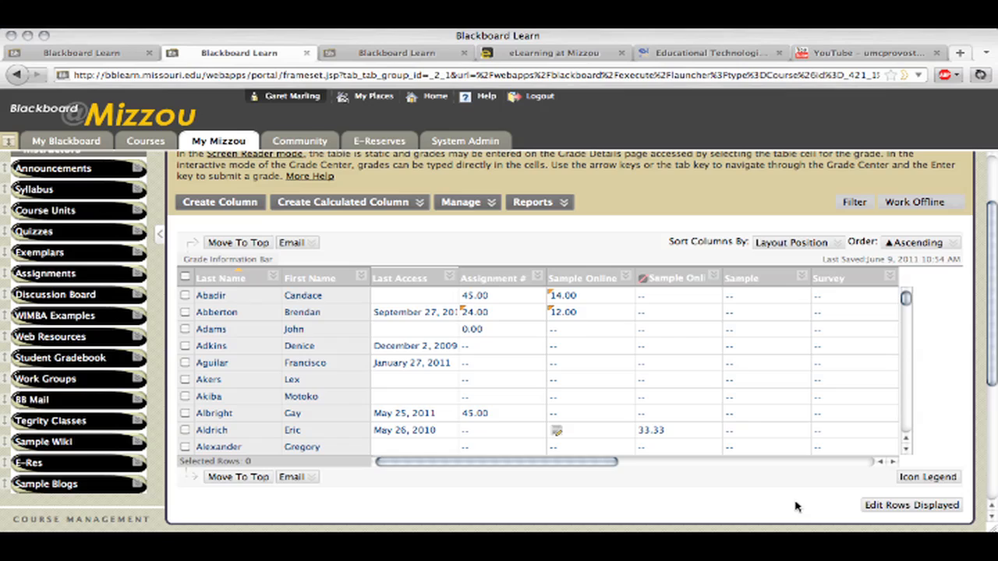
click(949, 488)
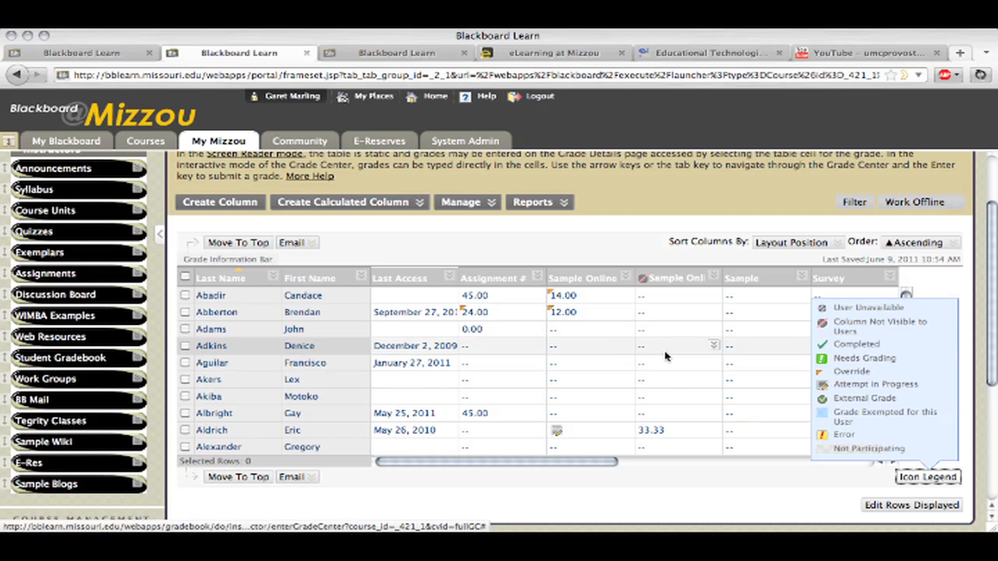
scroll(585, 357, down, 1)
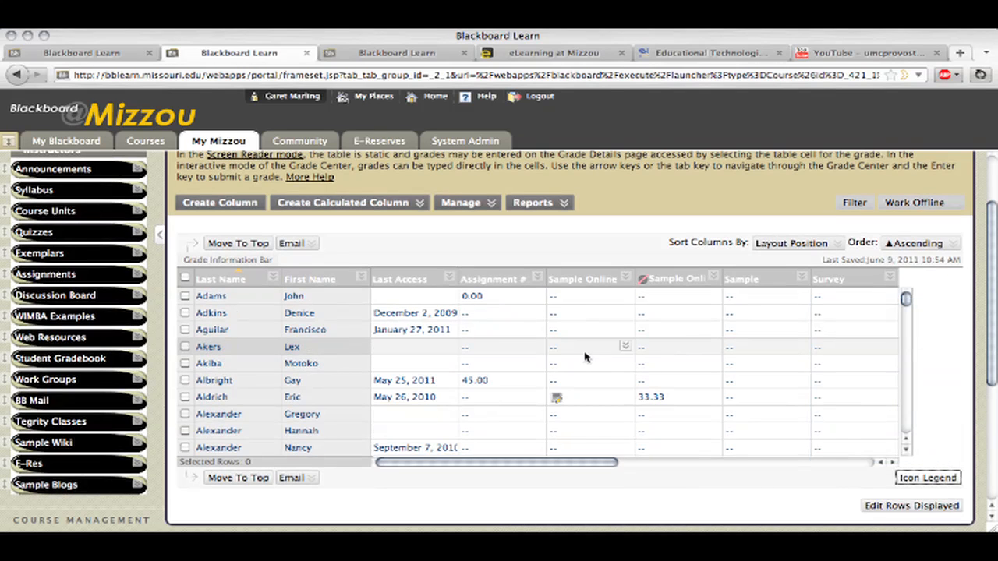
scroll(585, 357, up, 1)
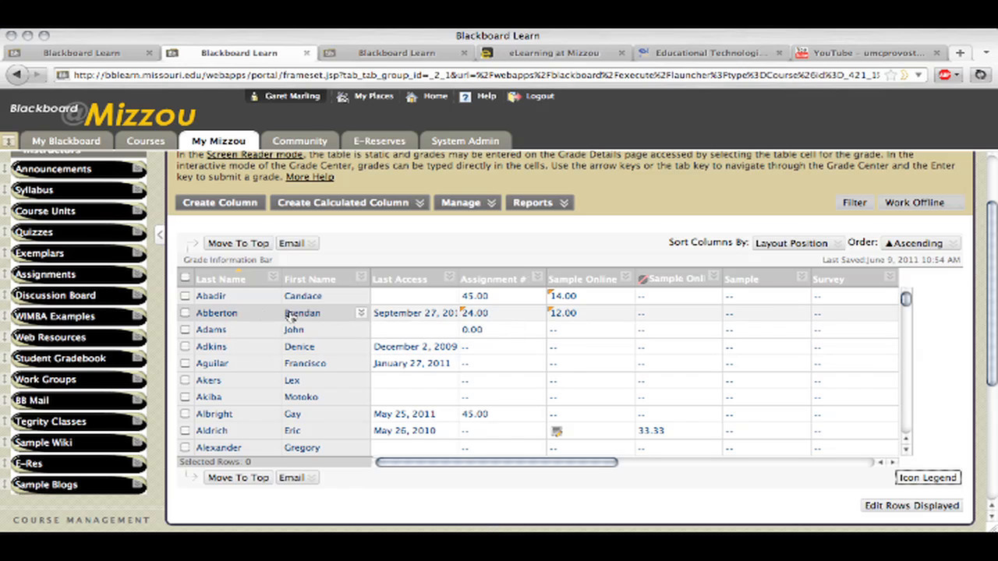
Set the second listed student's Assignment #1 grade to 25
click(482, 313)
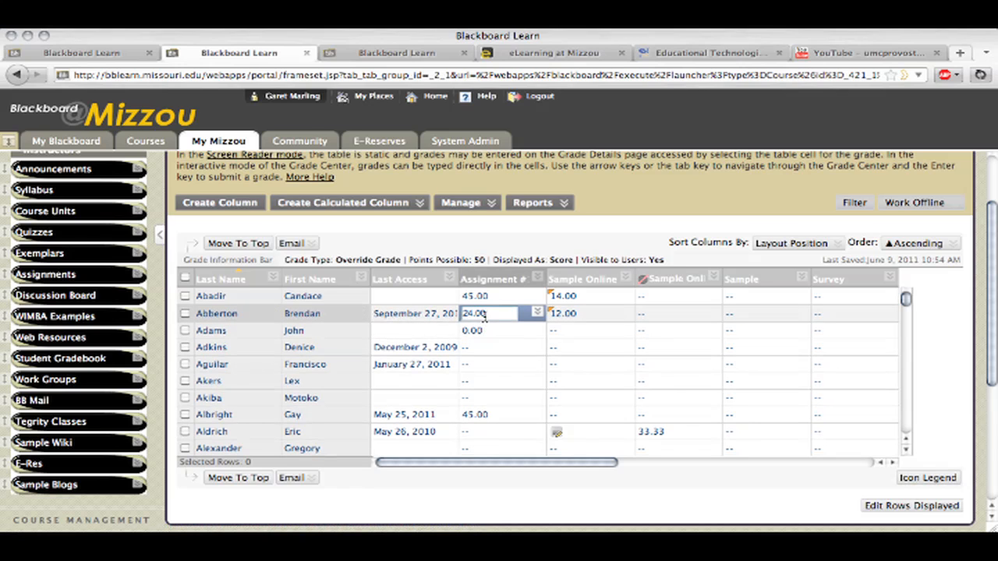
drag(495, 314, 451, 313)
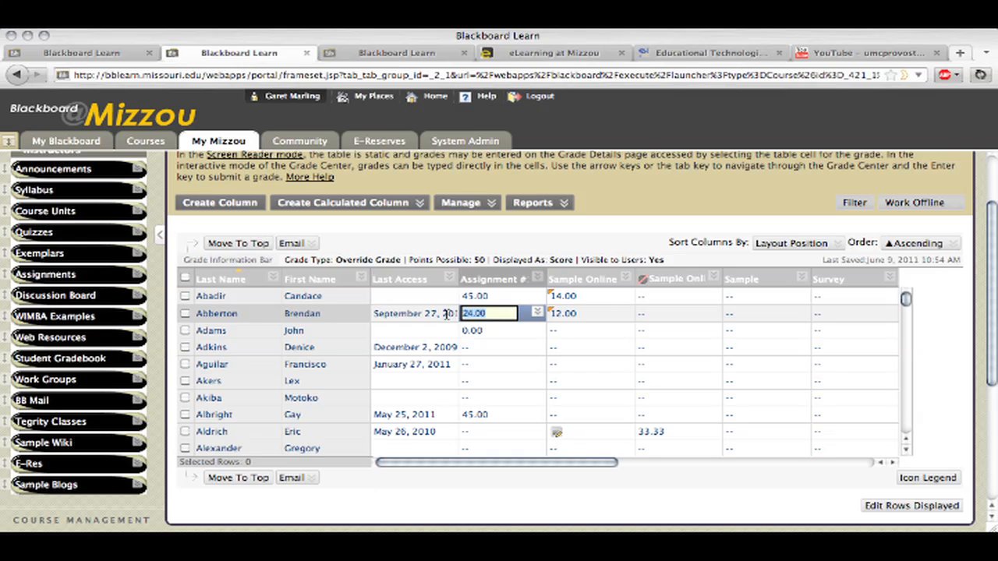
text(24)
key(Return)
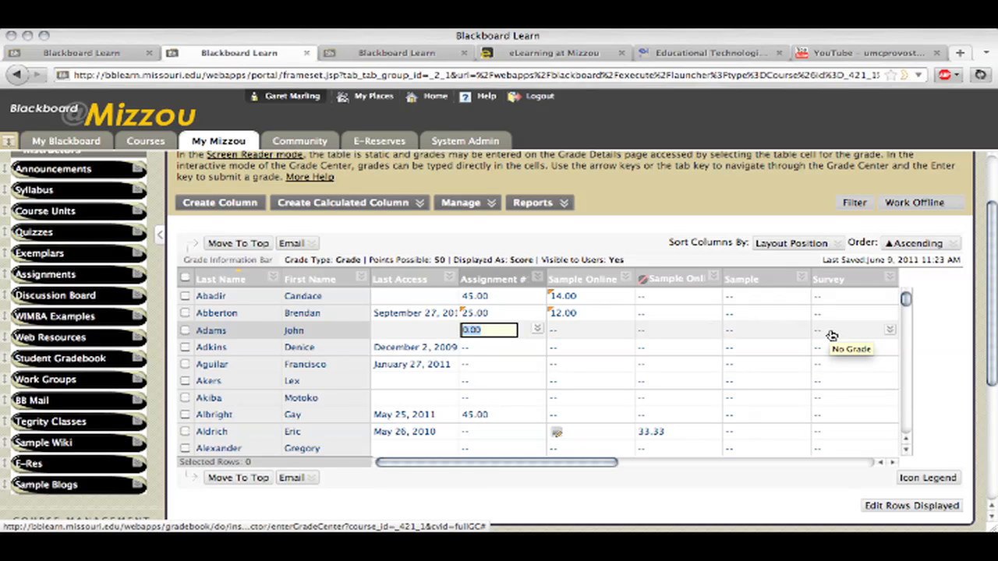
Check the override symbol in the icon legend and close the legend
click(911, 477)
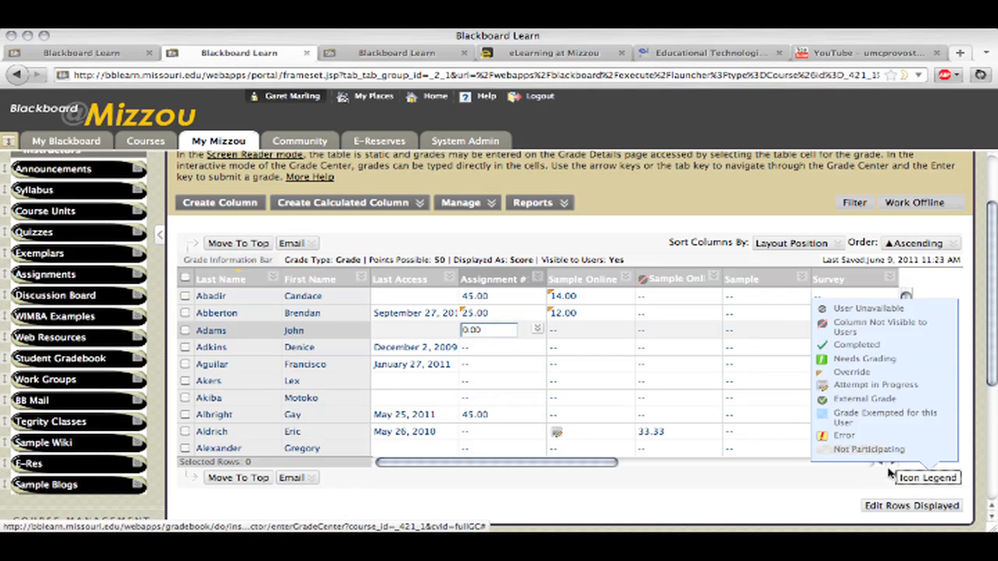
click(806, 494)
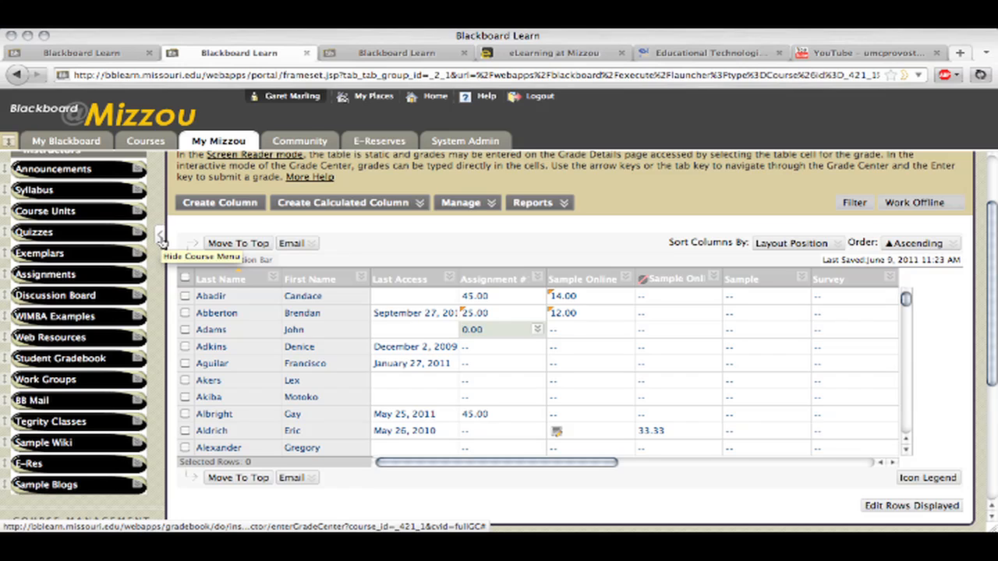
Hide the course menu to widen the grade table, and restore the menu
click(160, 238)
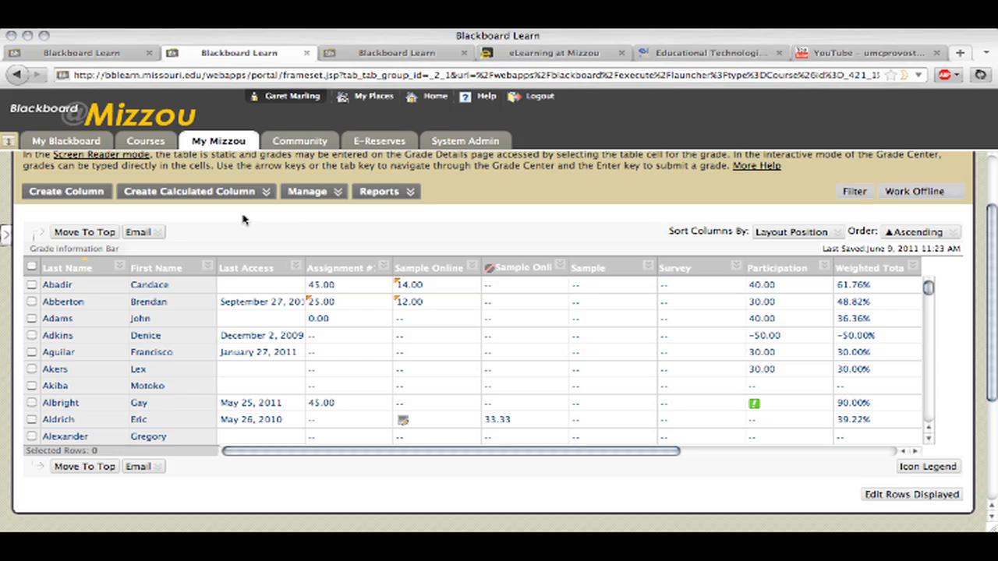
click(7, 242)
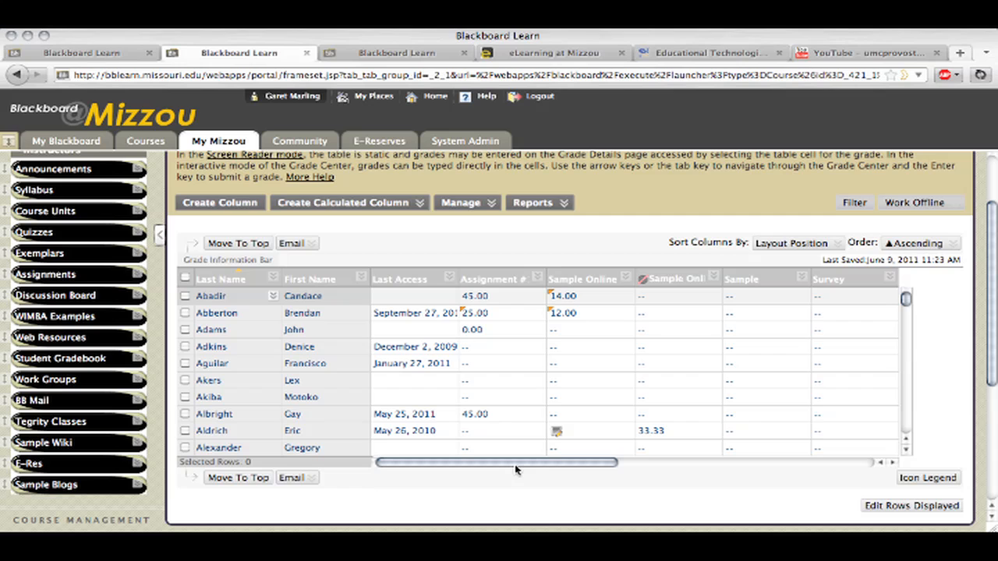
Open the Column Organization page and go to the Not in a Grading Period table
drag(514, 469, 759, 471)
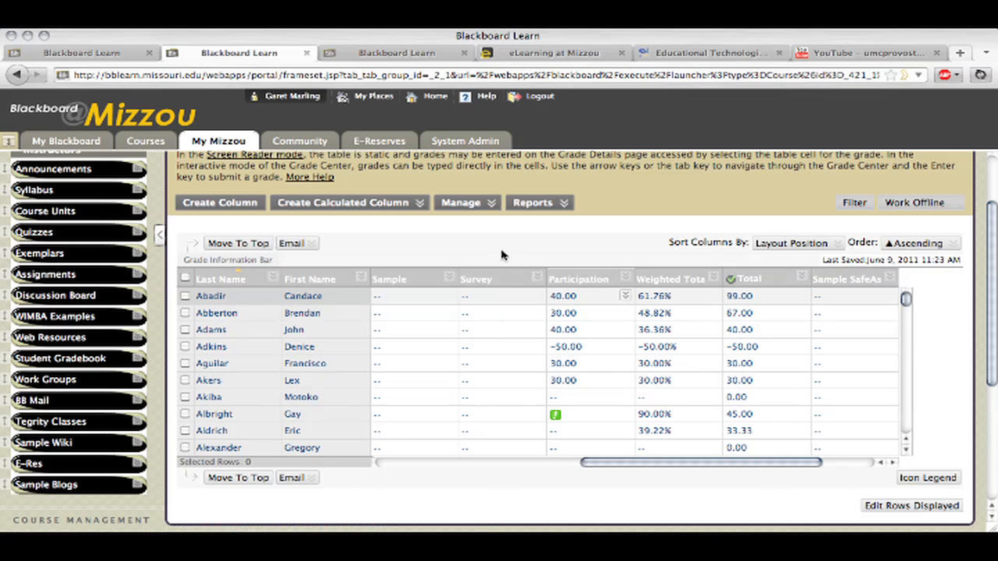
click(479, 204)
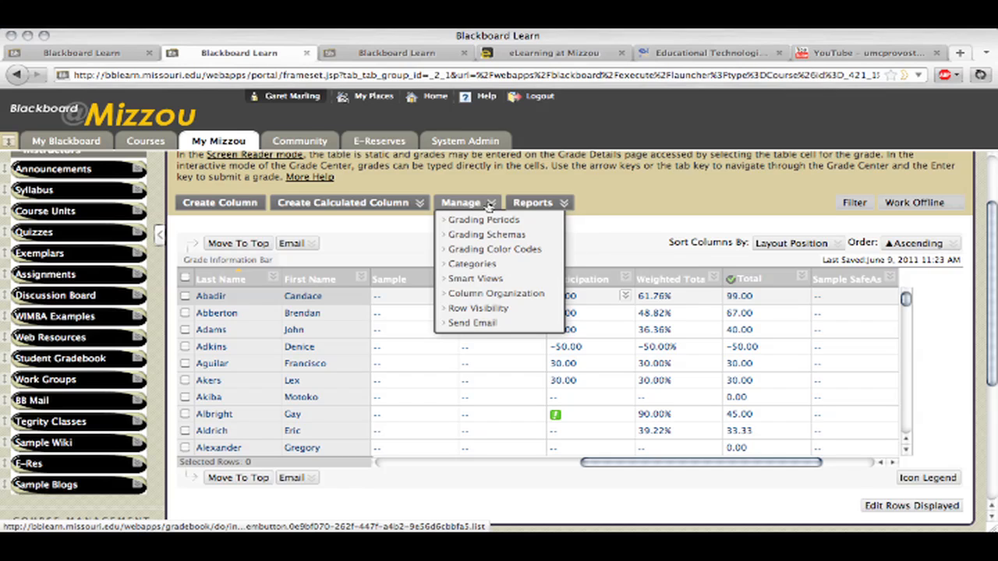
click(520, 299)
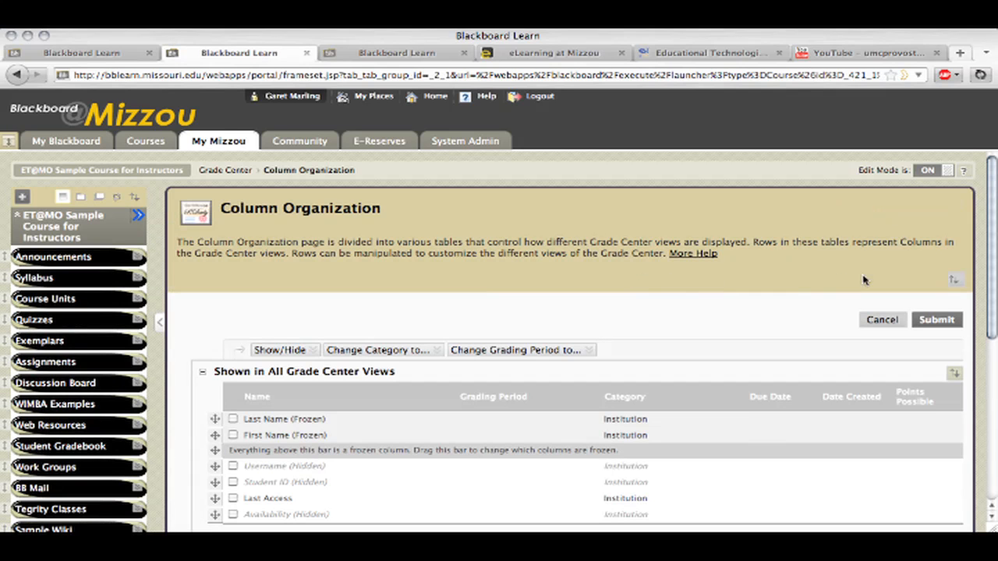
drag(990, 207, 992, 277)
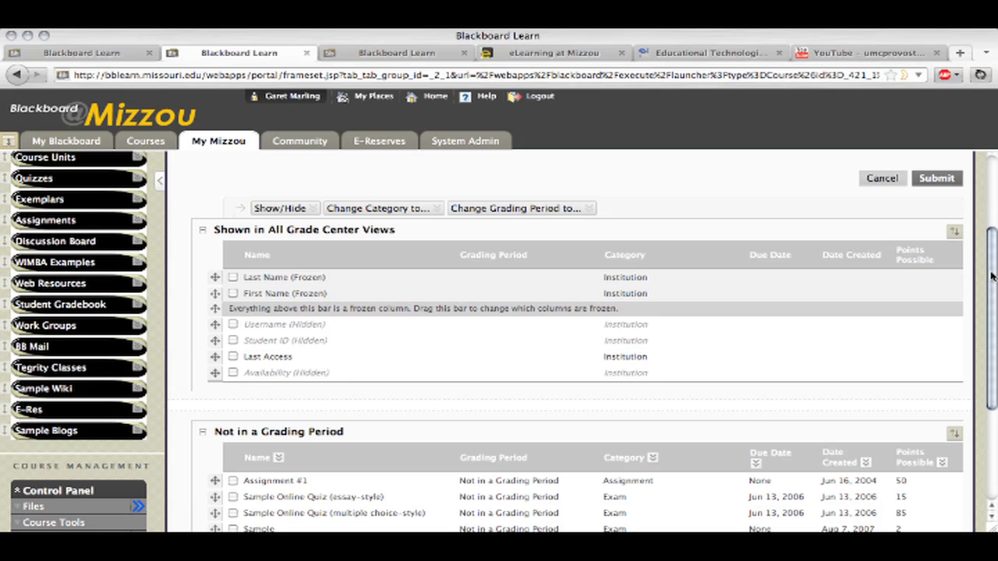
drag(992, 277, 991, 294)
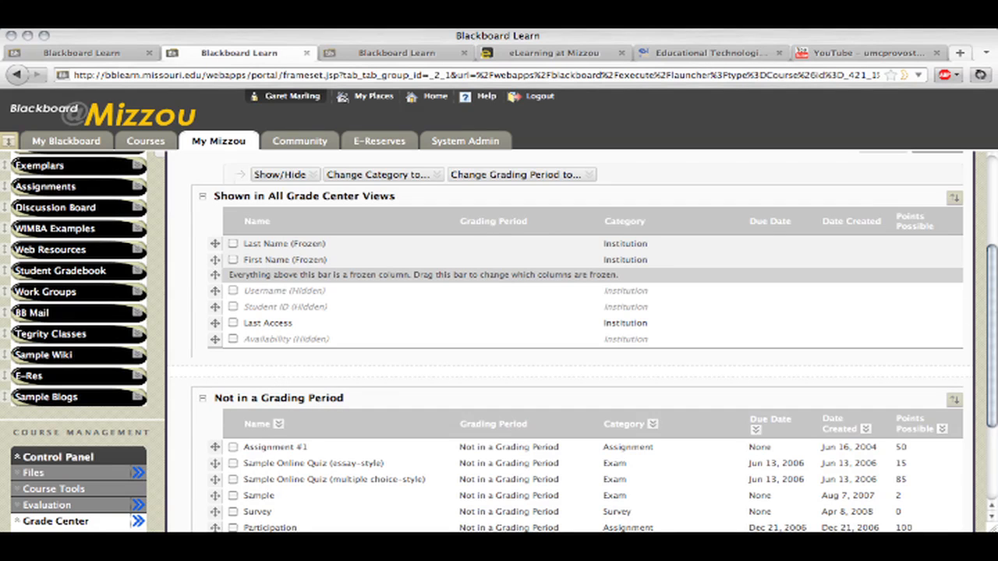
drag(994, 293, 994, 376)
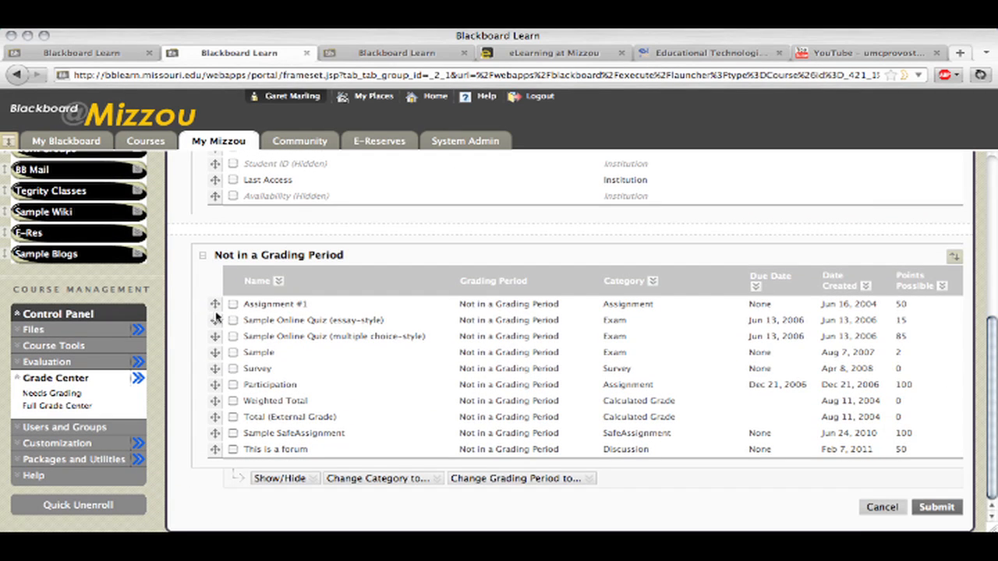
Move Assignment #1 to the end of the Not in a Grading Period table and return it to the first row
drag(215, 304, 218, 459)
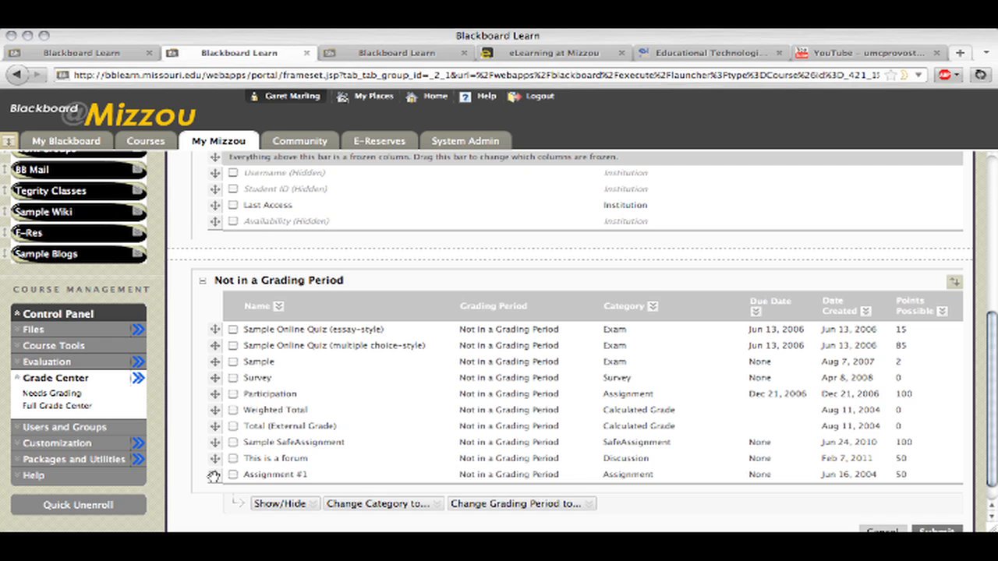
drag(213, 476, 221, 324)
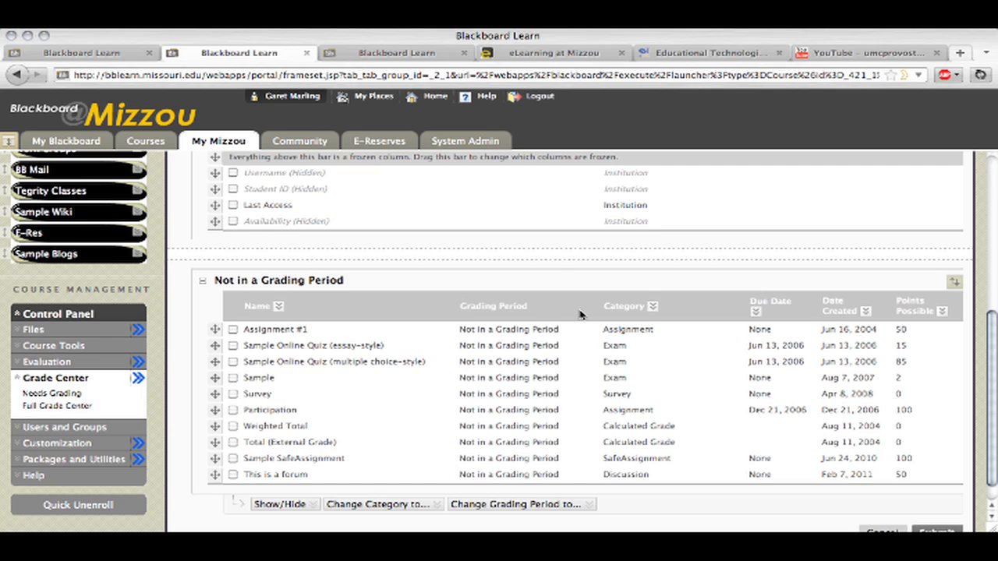
Submit the column organization and return to the Full Grade Center
scroll(737, 274, down, 1)
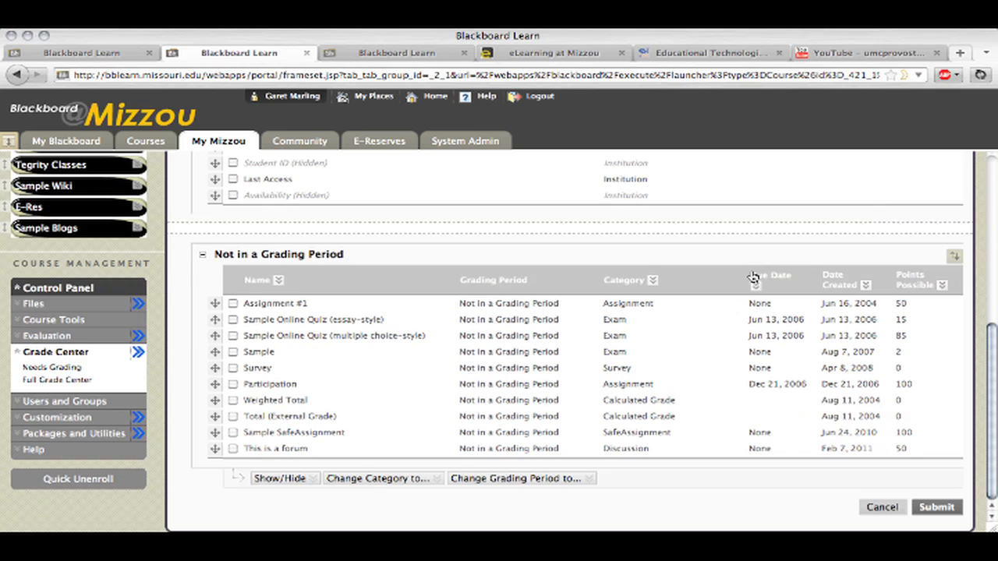
click(932, 508)
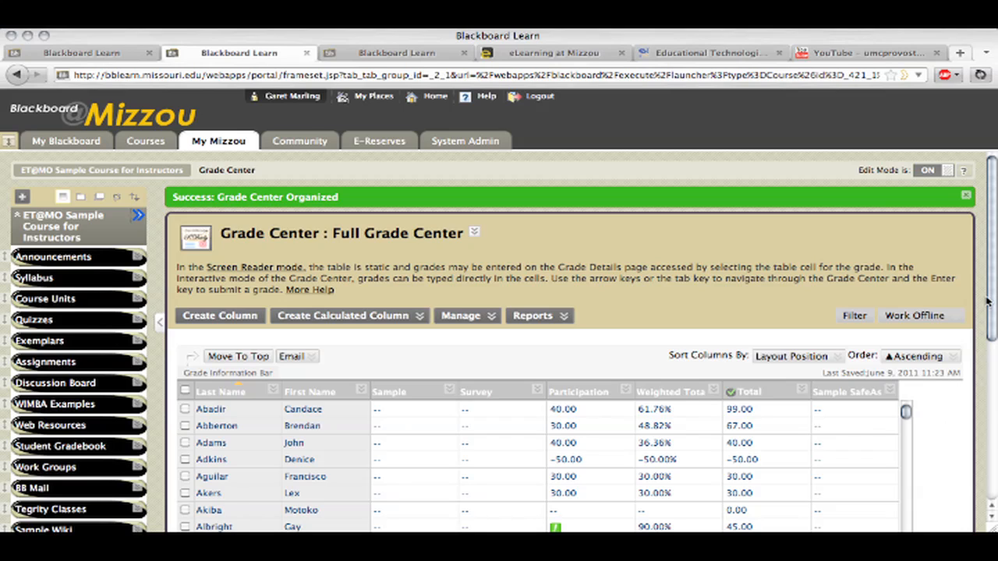
Hide the Participation column from users
click(914, 316)
drag(995, 278, 993, 322)
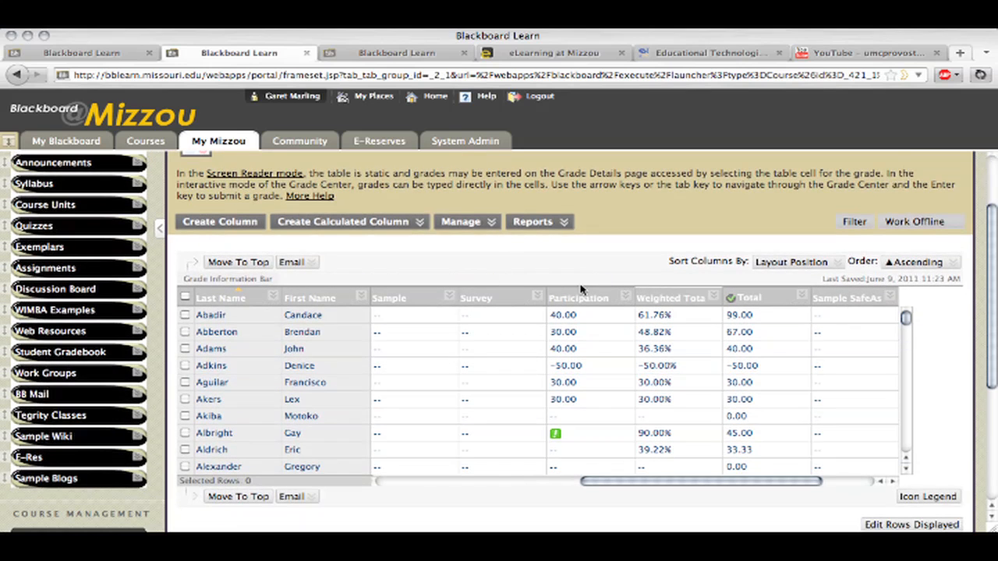
click(625, 298)
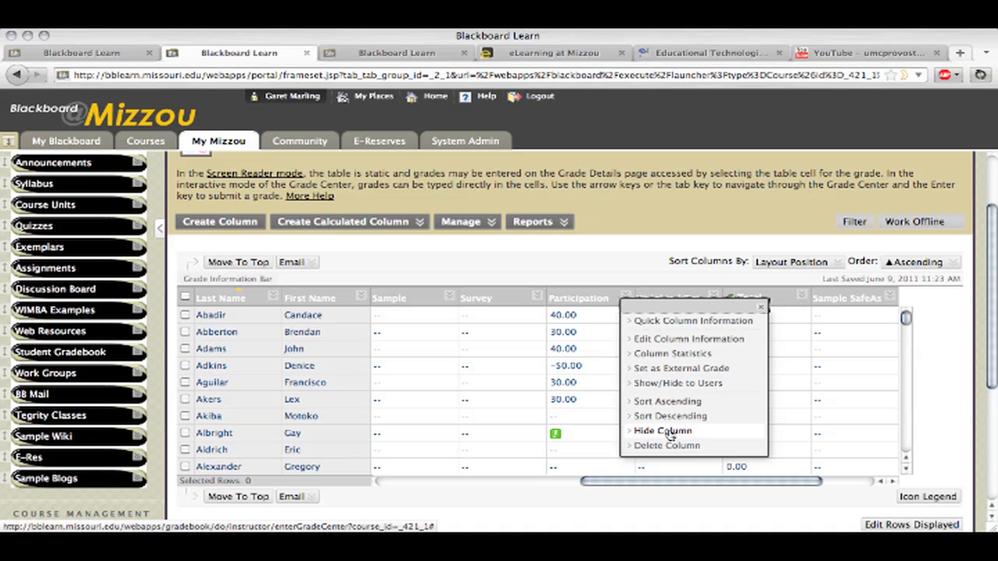
click(466, 221)
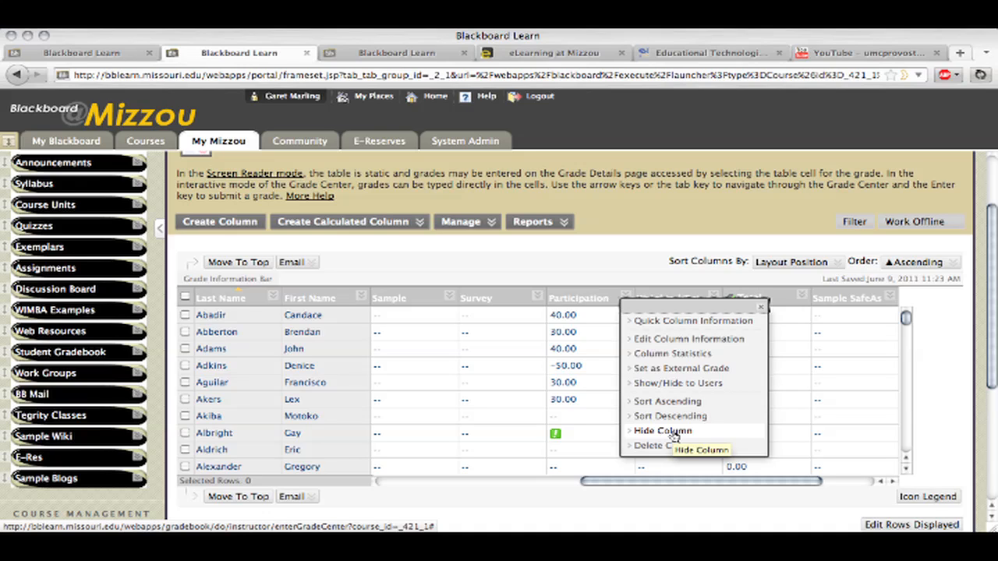
click(705, 386)
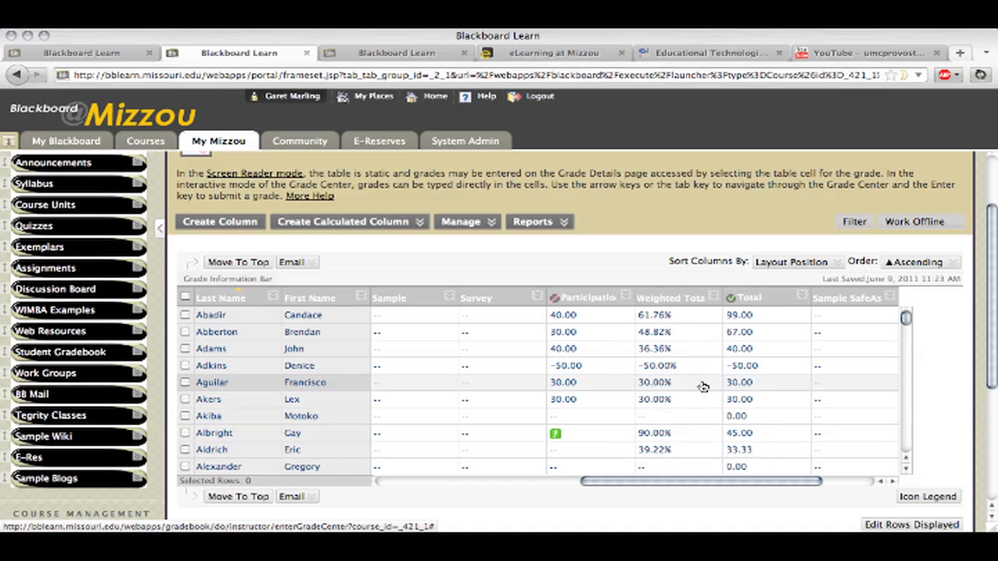
Check the not-visible marker on the Participation column and make that column visible to users again
mouse_move(558, 307)
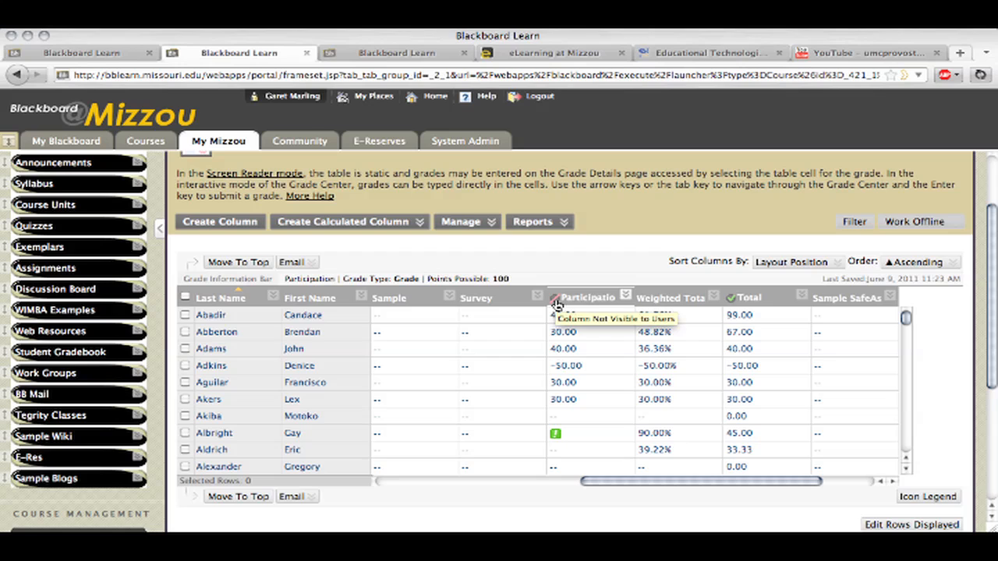
click(928, 496)
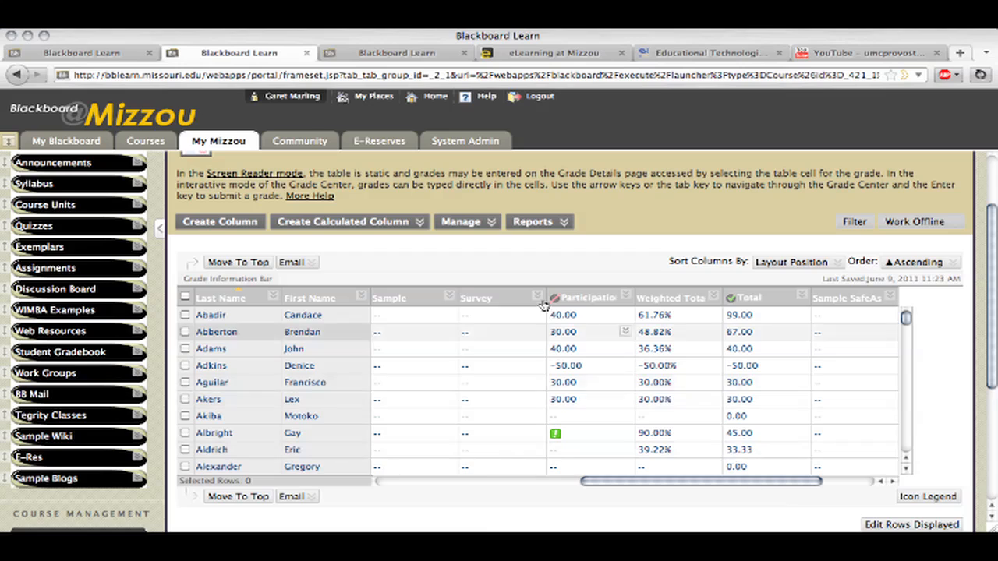
mouse_move(555, 304)
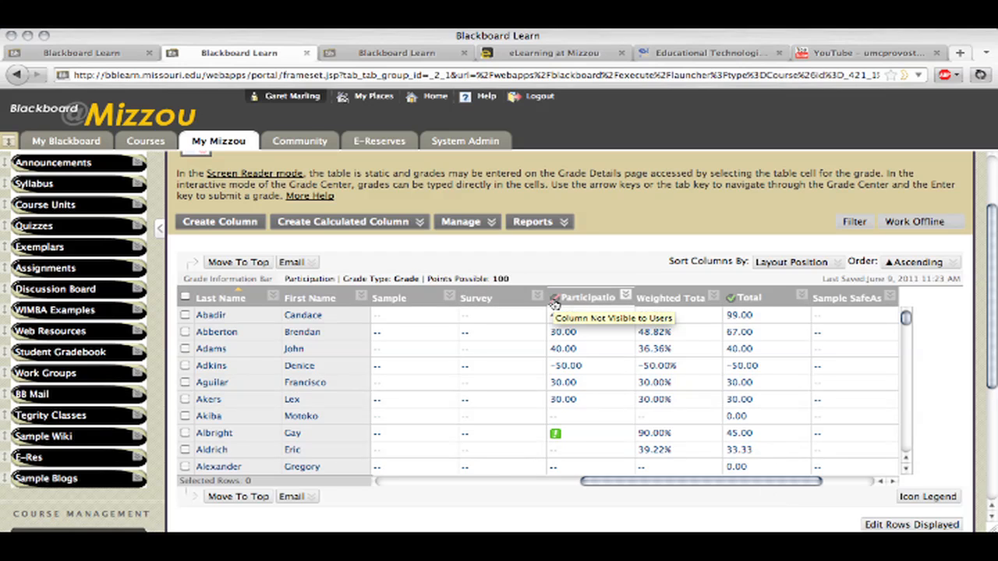
click(627, 296)
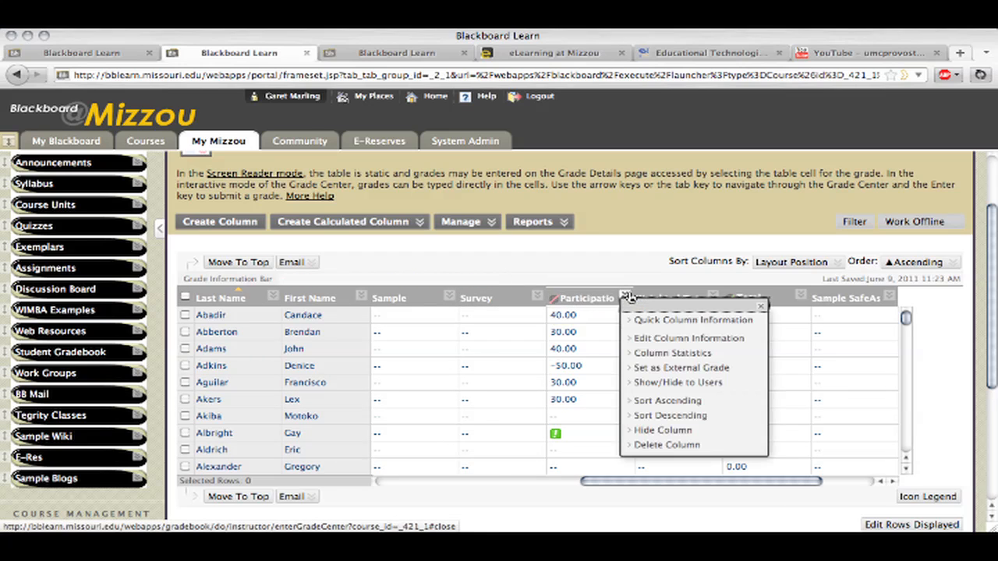
click(695, 384)
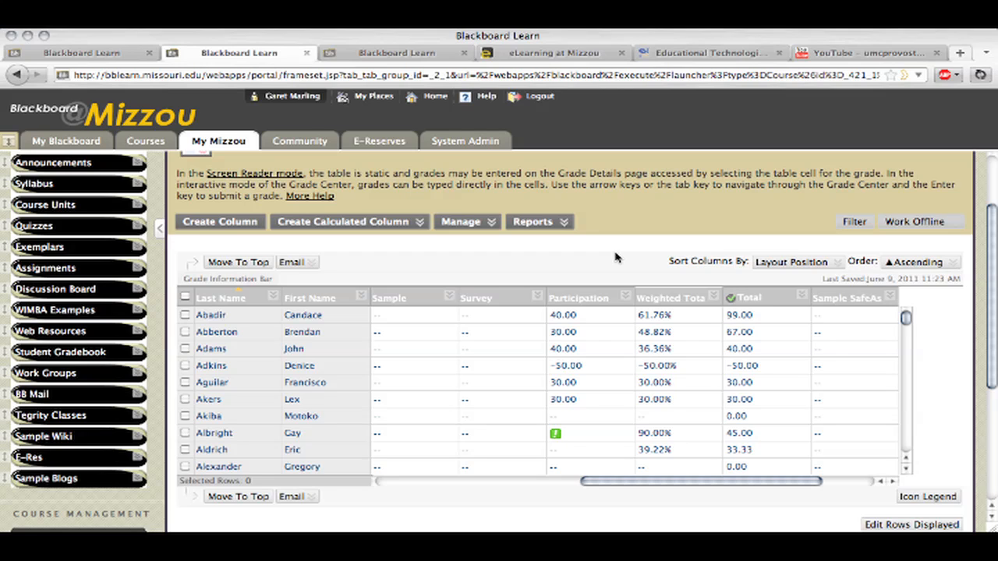
Look across the grade table from the last columns back to Assignment #1
click(464, 222)
click(461, 221)
drag(688, 485, 756, 485)
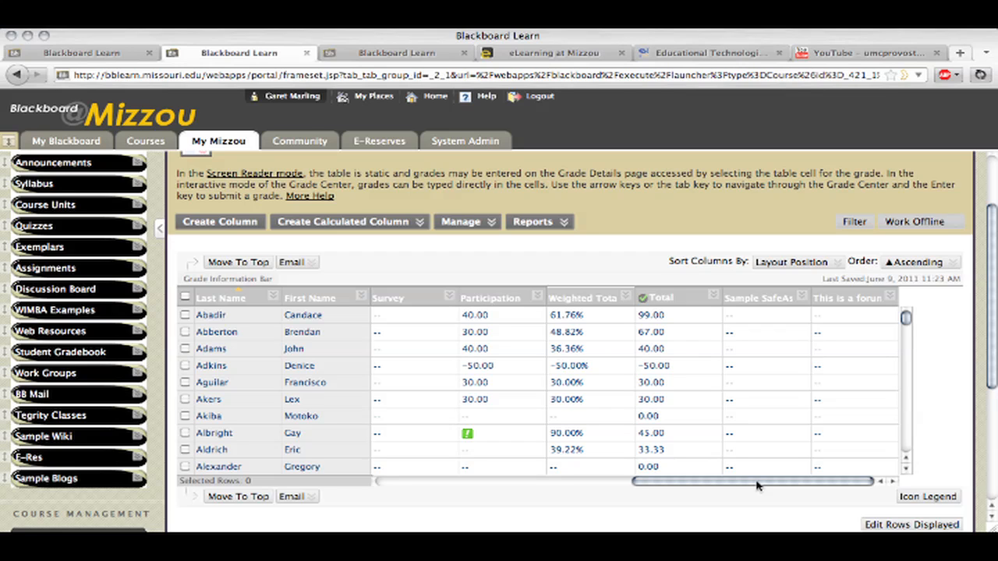
drag(756, 486, 507, 487)
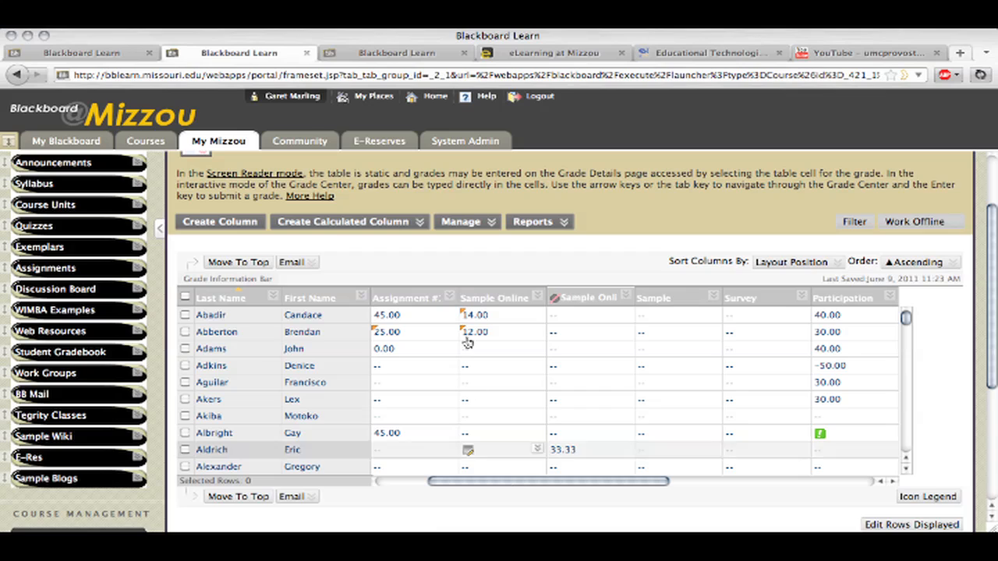
Examine the available options for the Assignment #1 column and the Work Offline choices
click(448, 300)
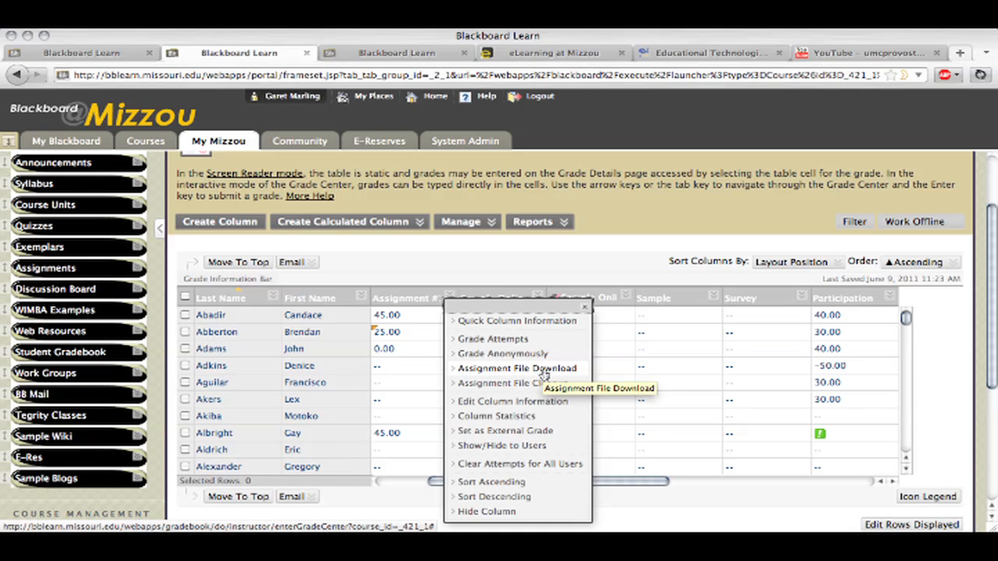
click(472, 271)
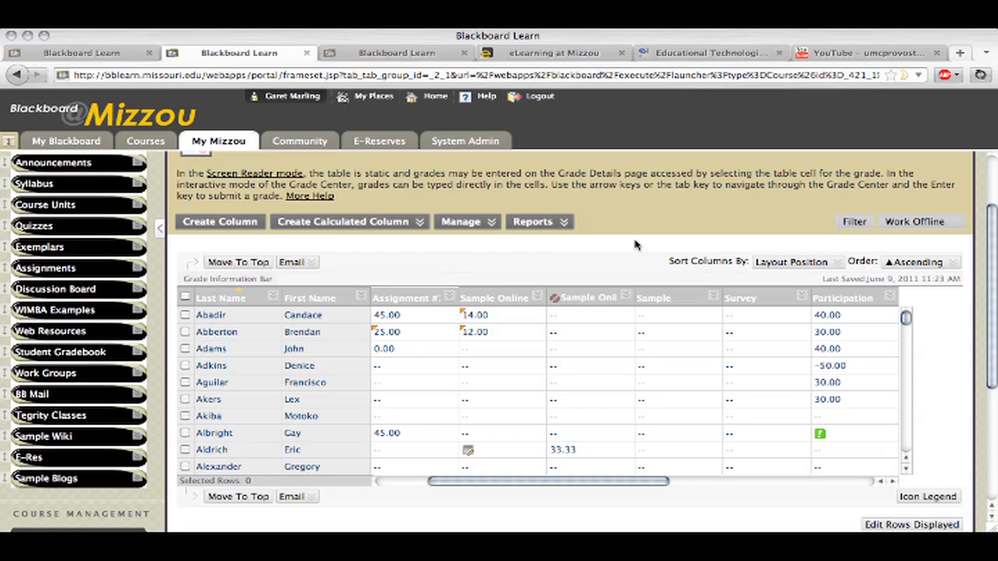
click(920, 221)
Switch to the Blank Demo Course and open its Full Grade Center
click(434, 56)
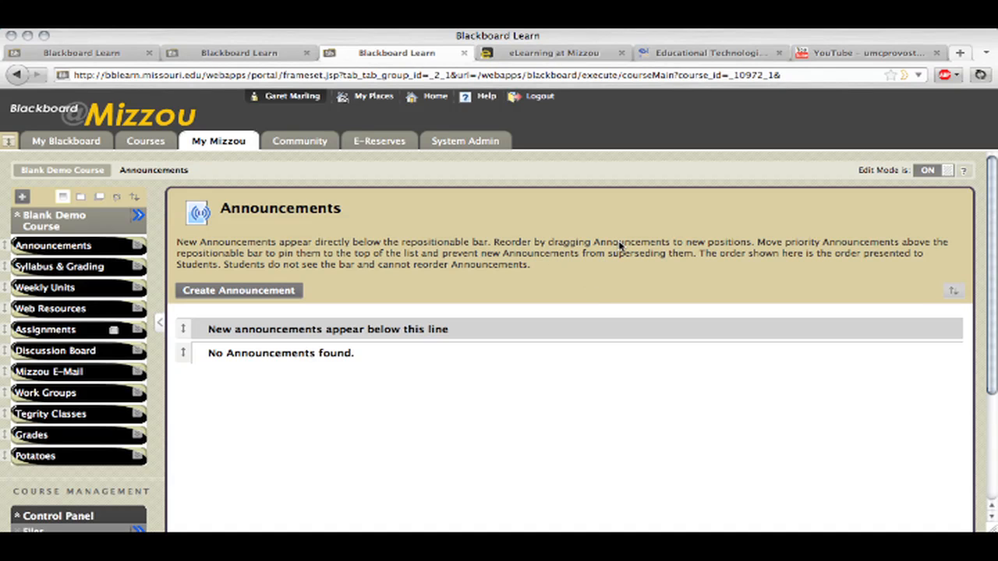
scroll(620, 248, down, 4)
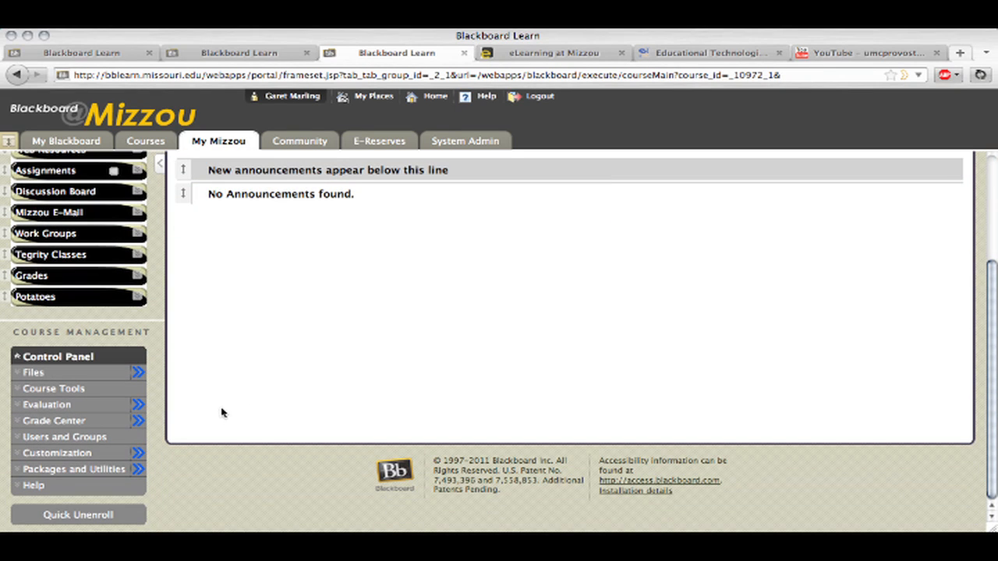
click(60, 421)
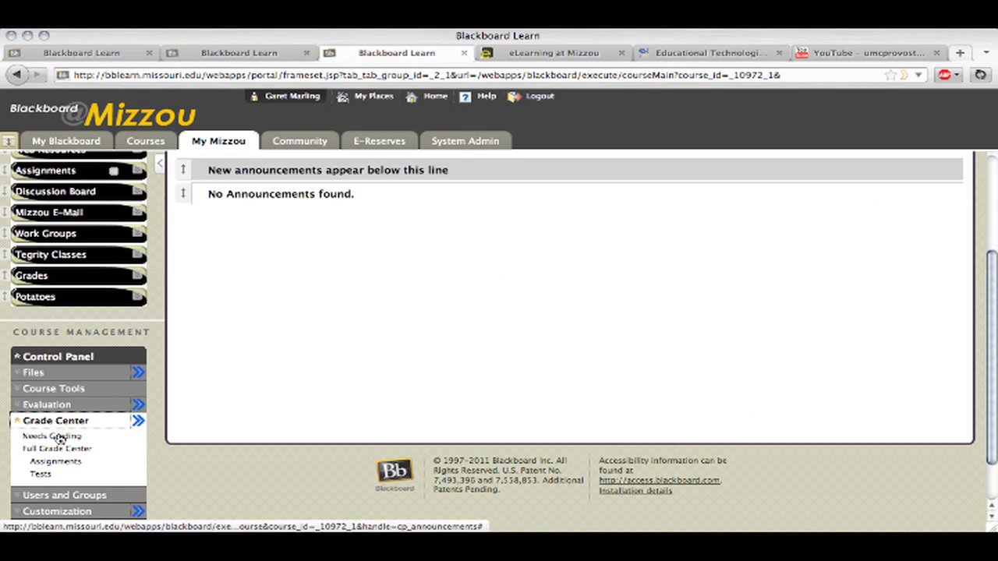
click(55, 450)
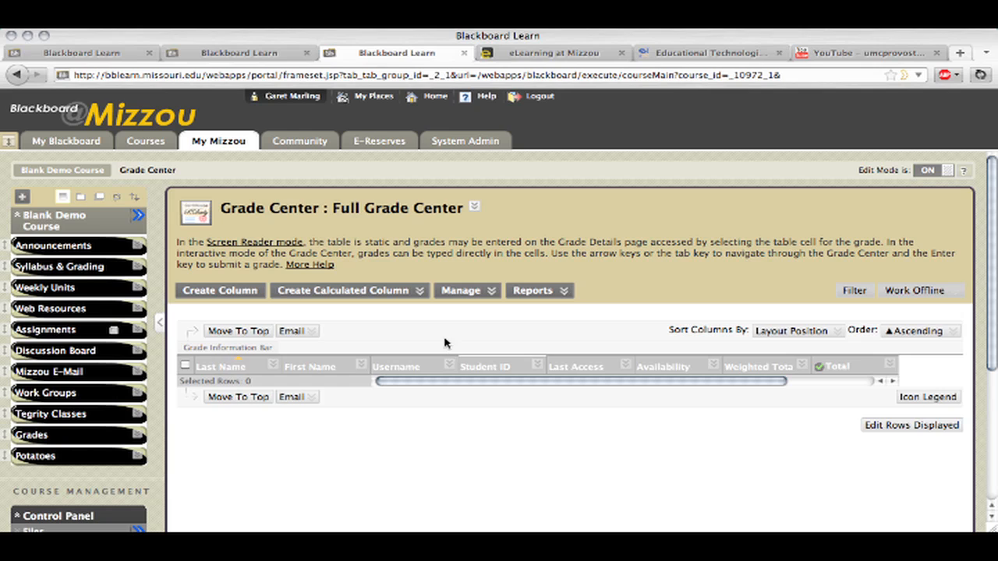
Start a new grade column and set its column name to Participation
click(223, 290)
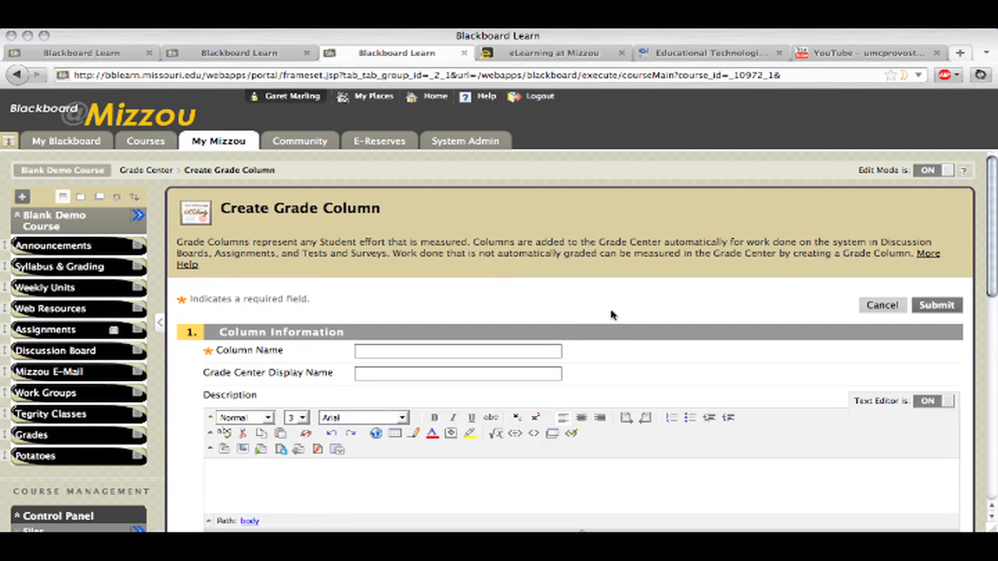
click(519, 350)
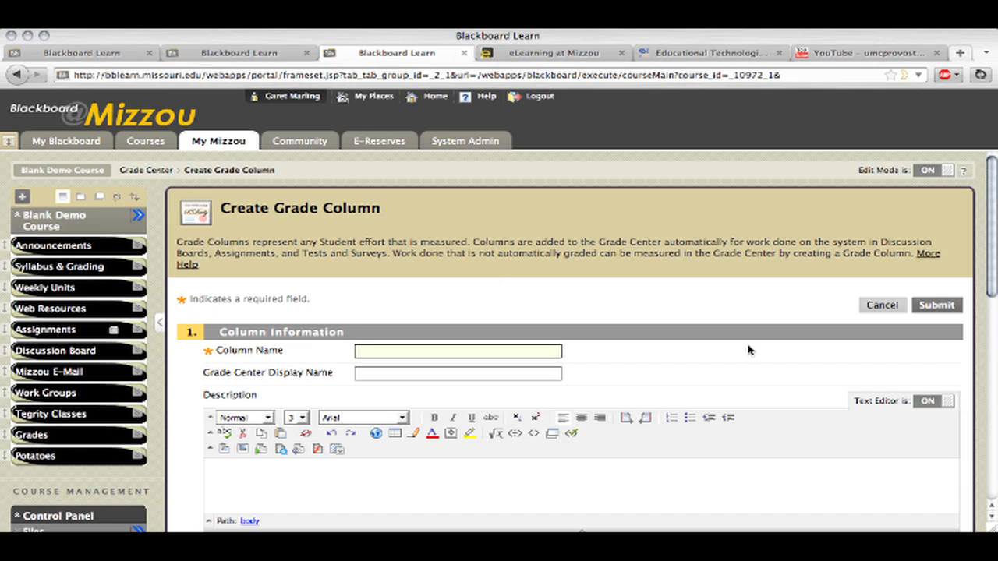
text(Participations)
key(BackSpace)
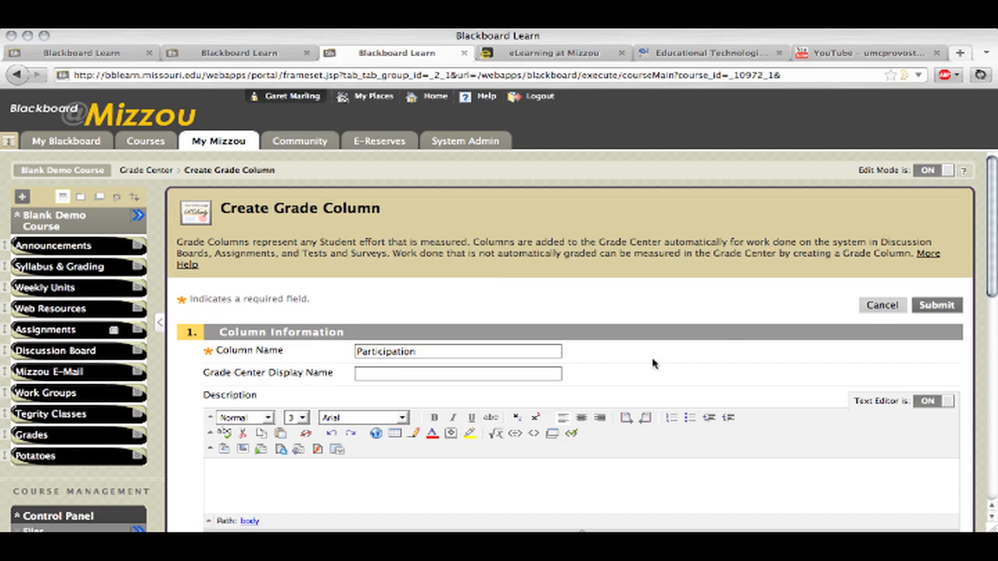
Examine the Grade Center Display Name and Description fields of the new column
click(479, 376)
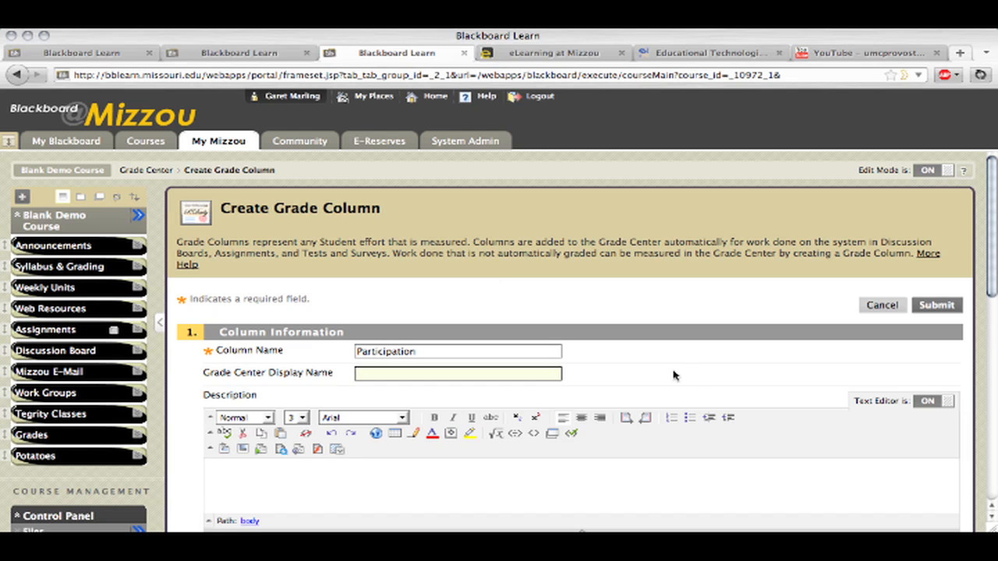
scroll(696, 370, down, 1)
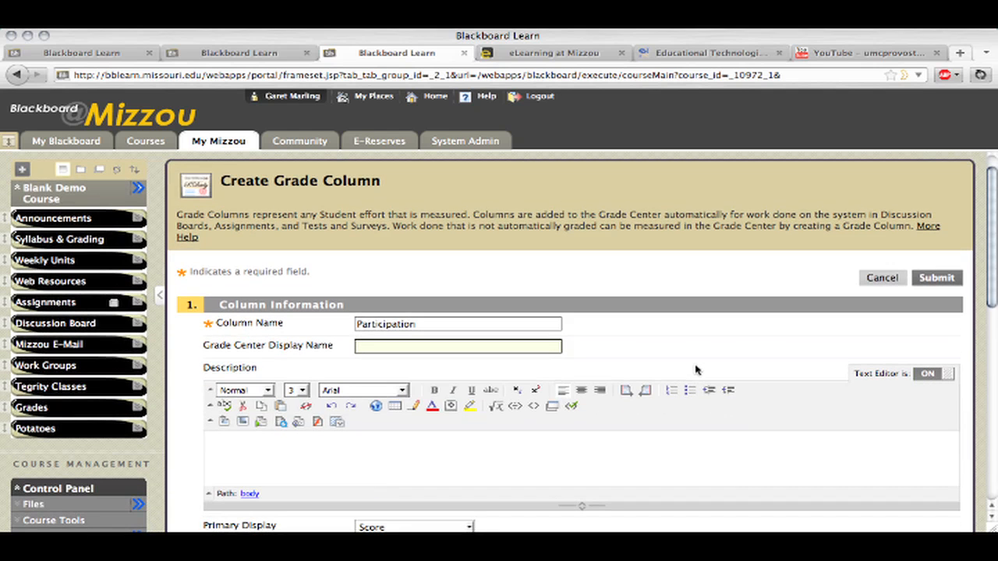
scroll(749, 364, down, 3)
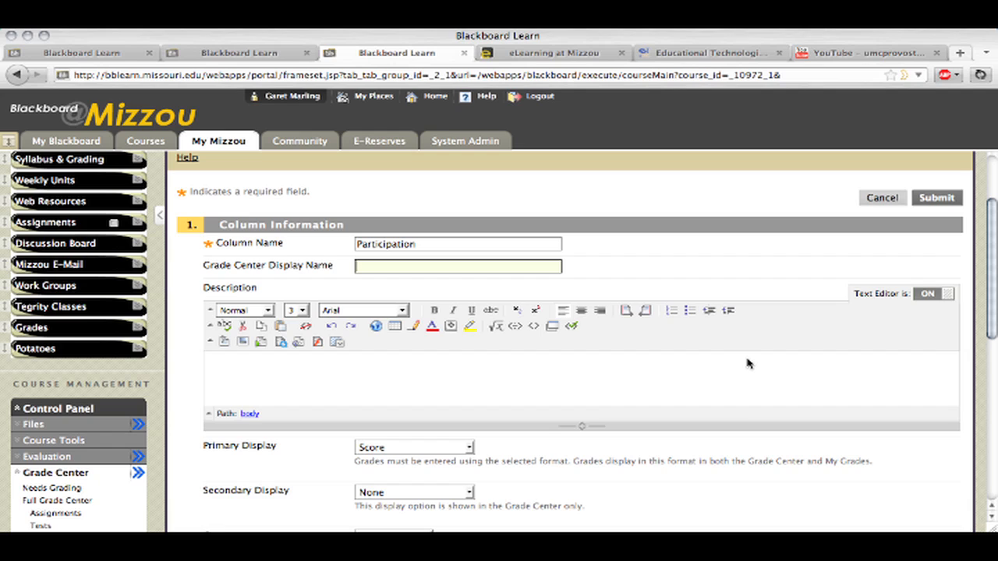
click(697, 379)
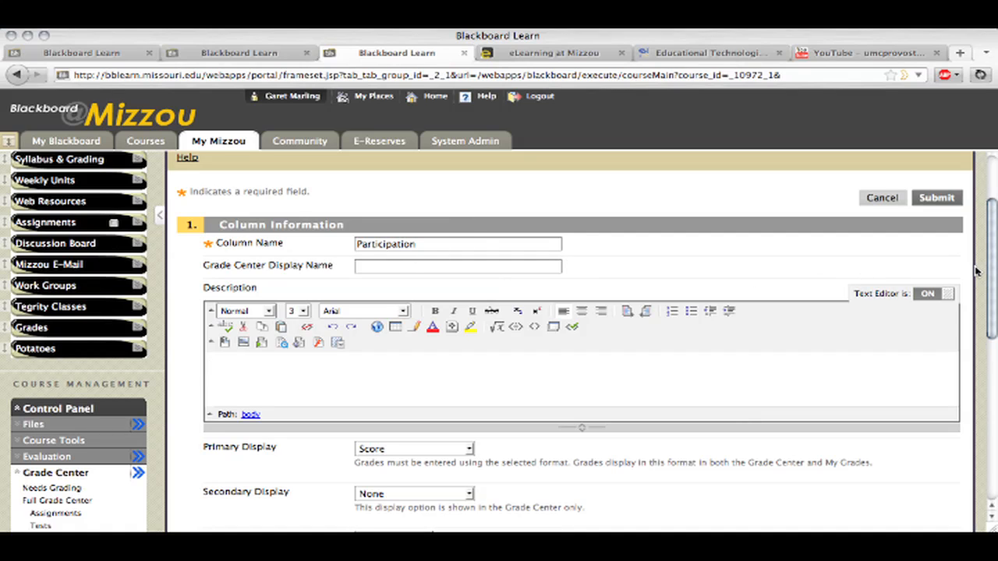
Examine the My Grades note under Primary Display and the grade formats offered for the column
scroll(976, 270, down, 4)
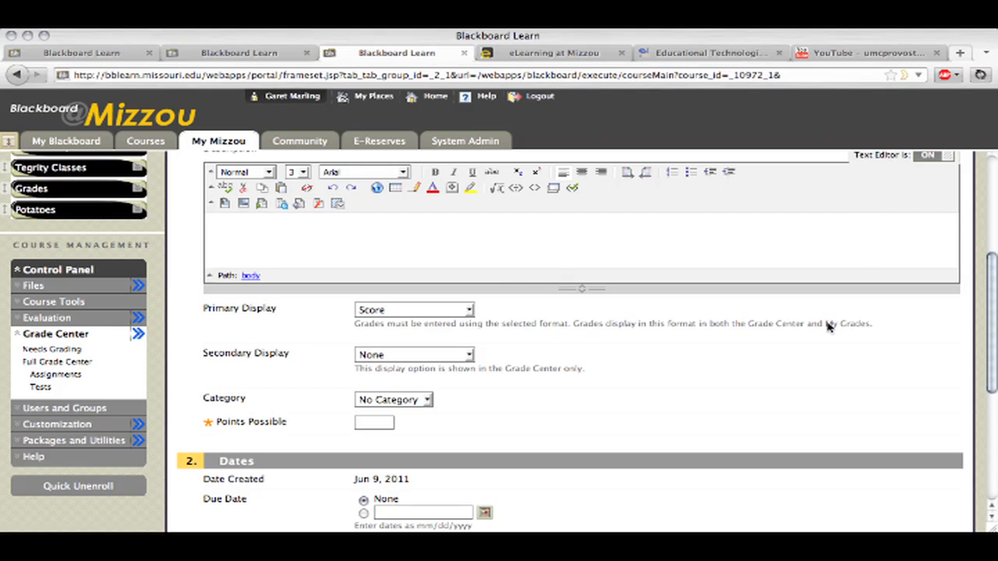
drag(829, 327, 868, 328)
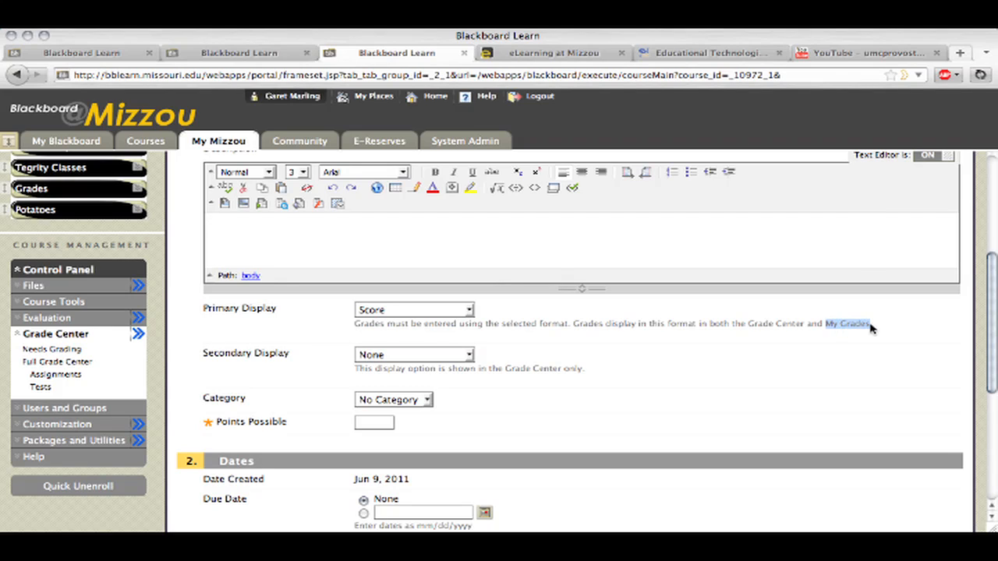
click(831, 354)
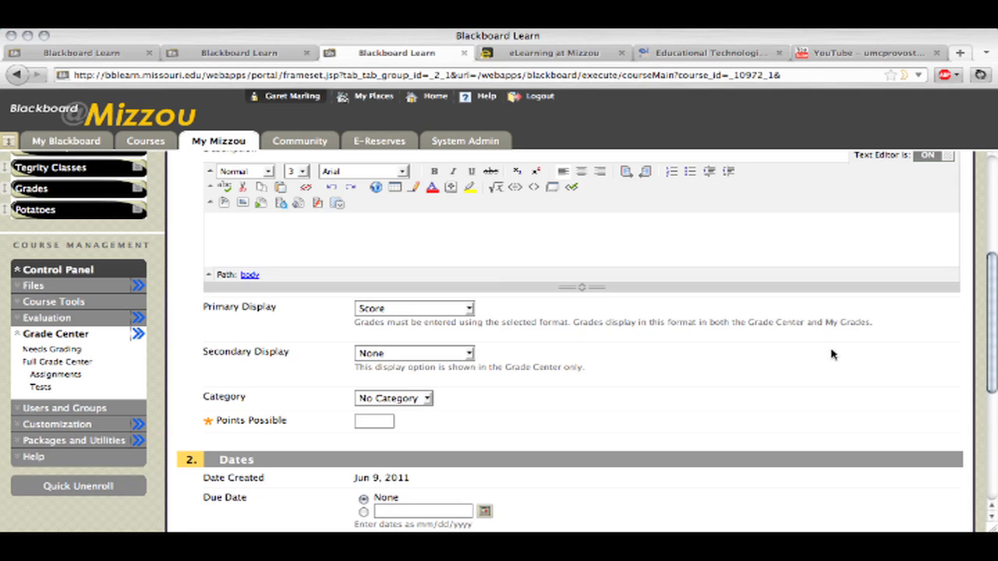
click(399, 310)
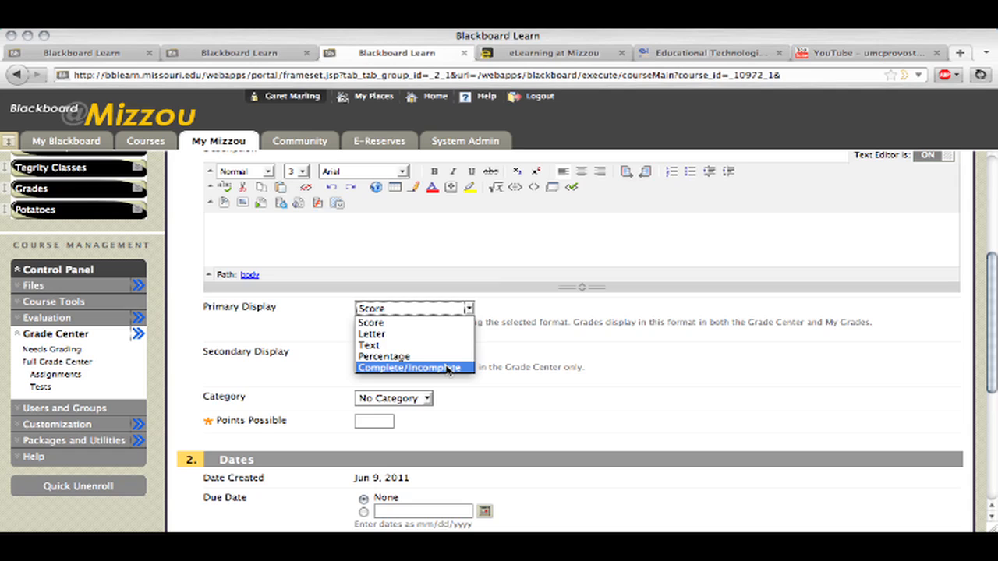
click(553, 368)
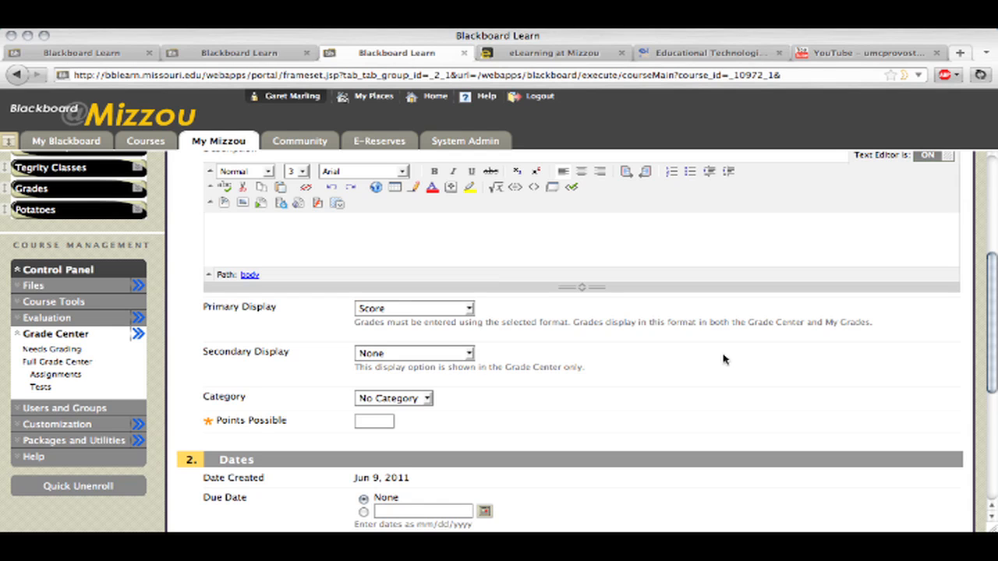
Examine the Category choices, the due date settings and the calculation and student visibility options of the new column
scroll(723, 359, down, 3)
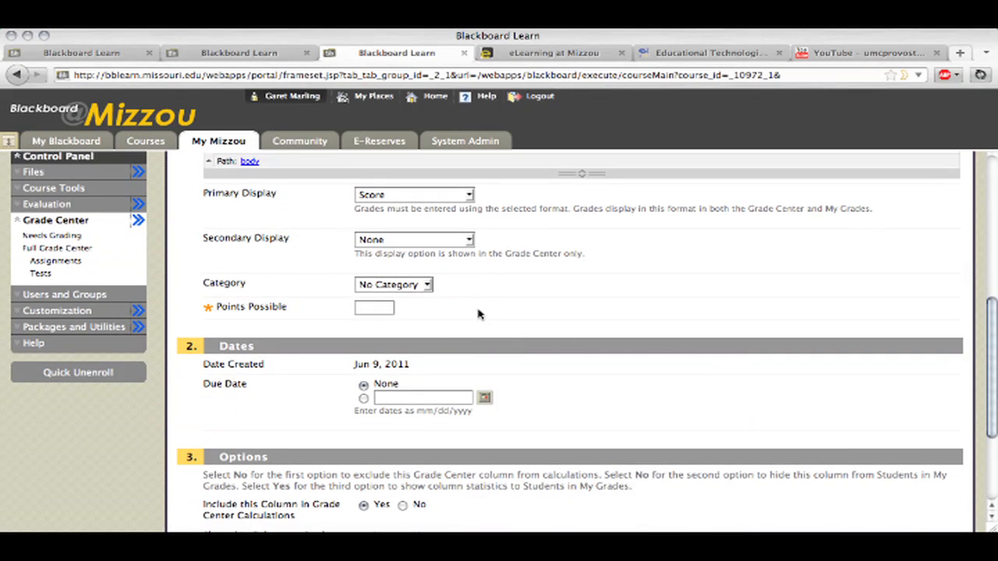
click(418, 287)
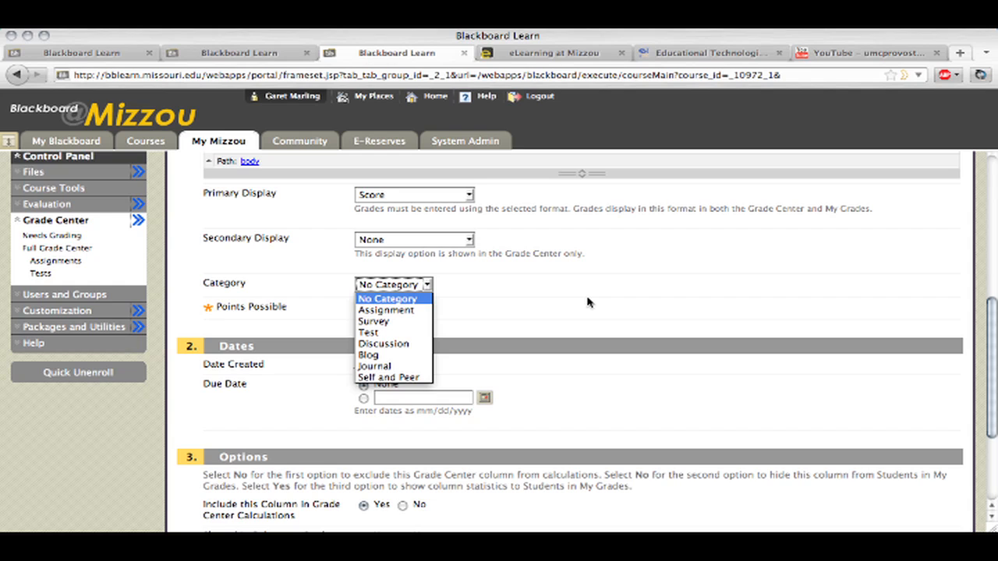
click(588, 302)
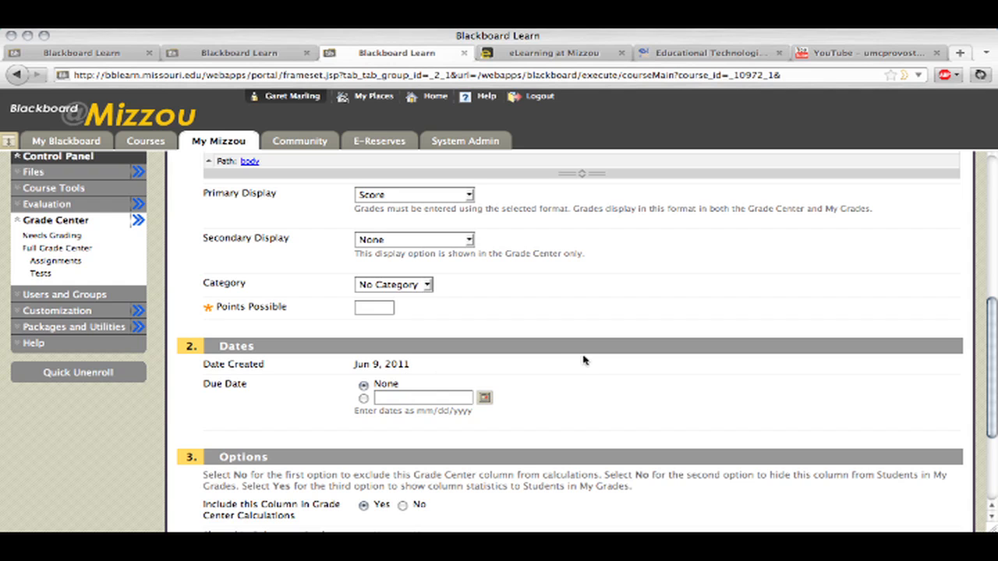
scroll(585, 360, down, 5)
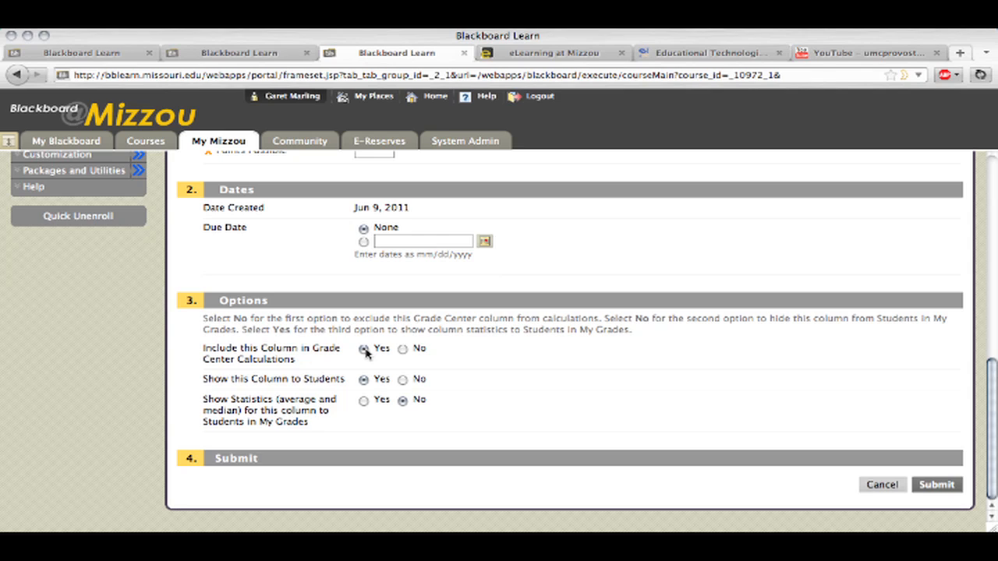
Set the points possible for the Participation column to 50
drag(987, 423, 992, 312)
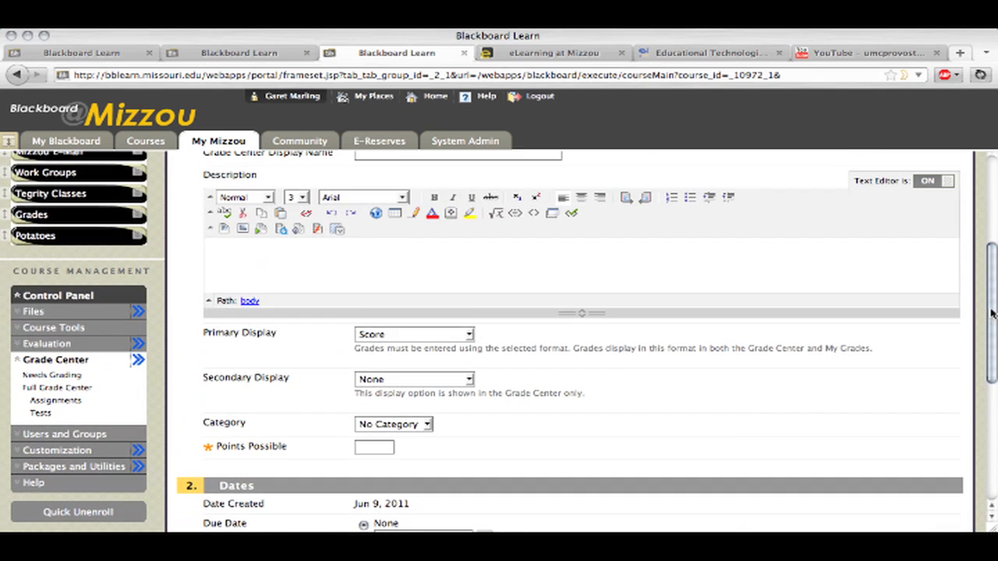
click(367, 447)
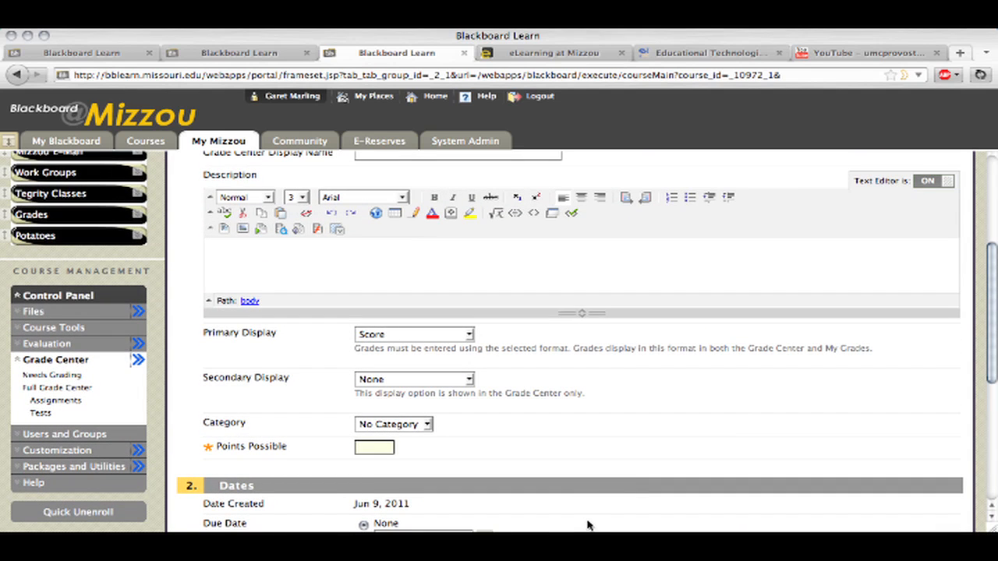
text(50)
click(664, 450)
Submit the new Participation column and locate it at the end of the grade table
drag(989, 285, 991, 412)
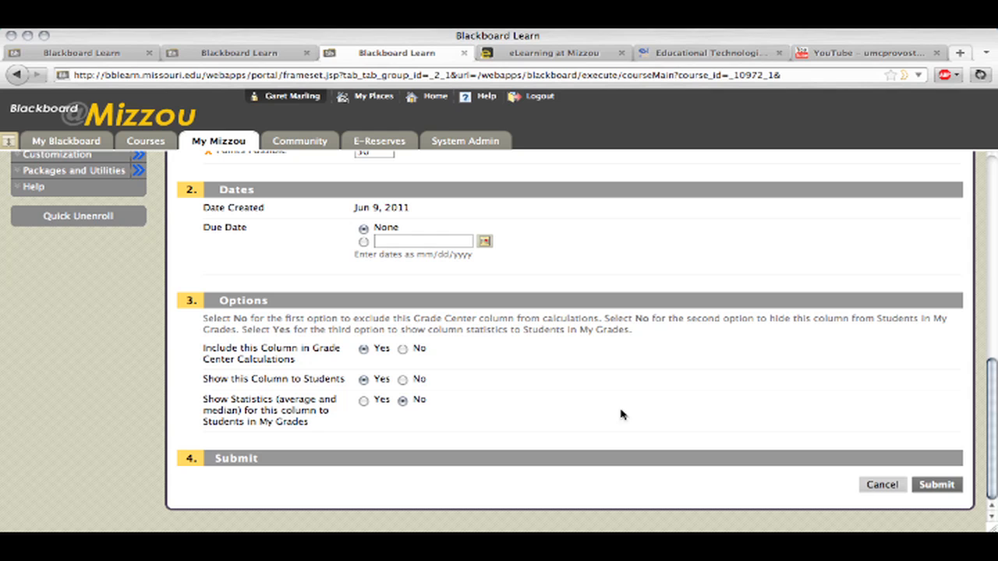
click(939, 486)
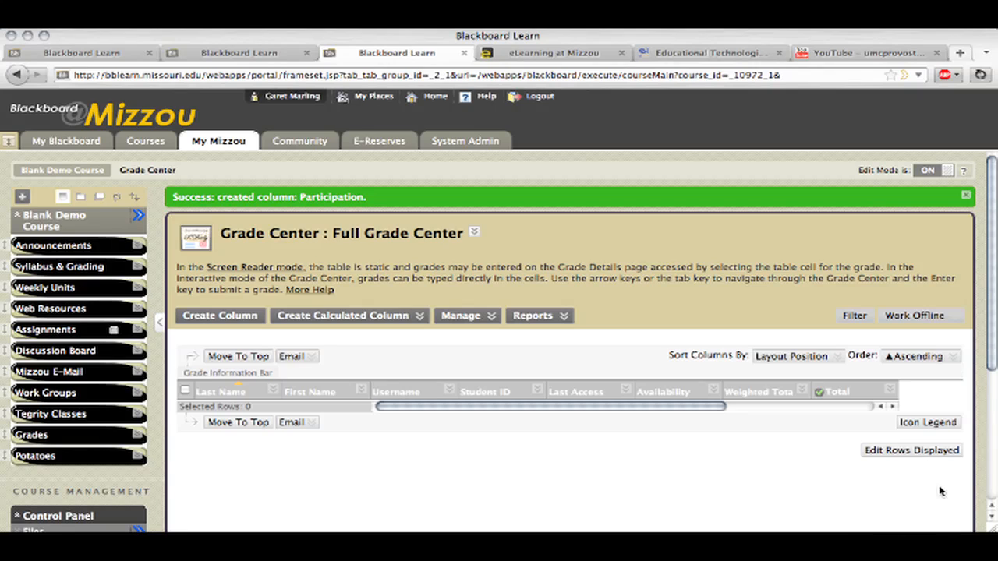
drag(585, 407, 816, 414)
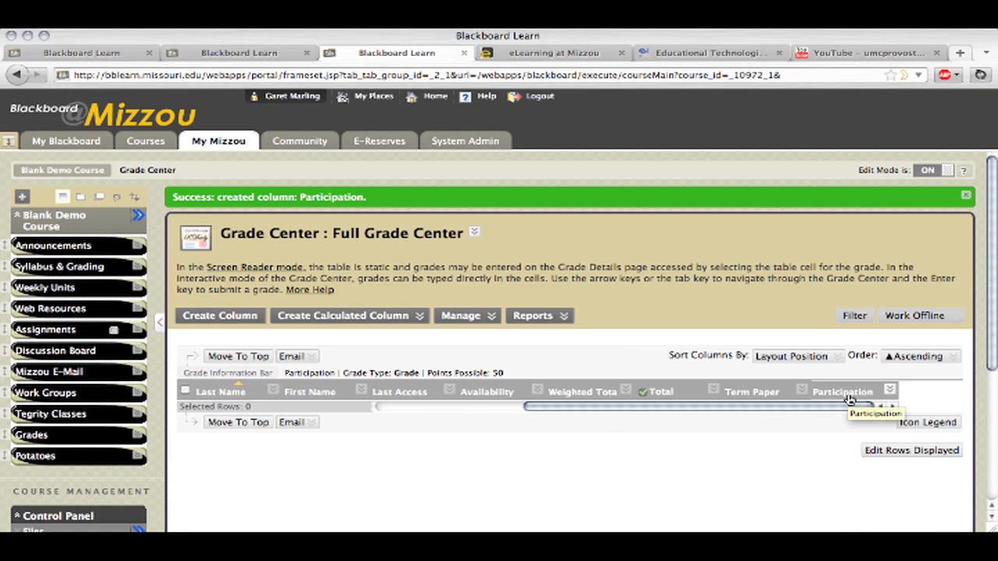